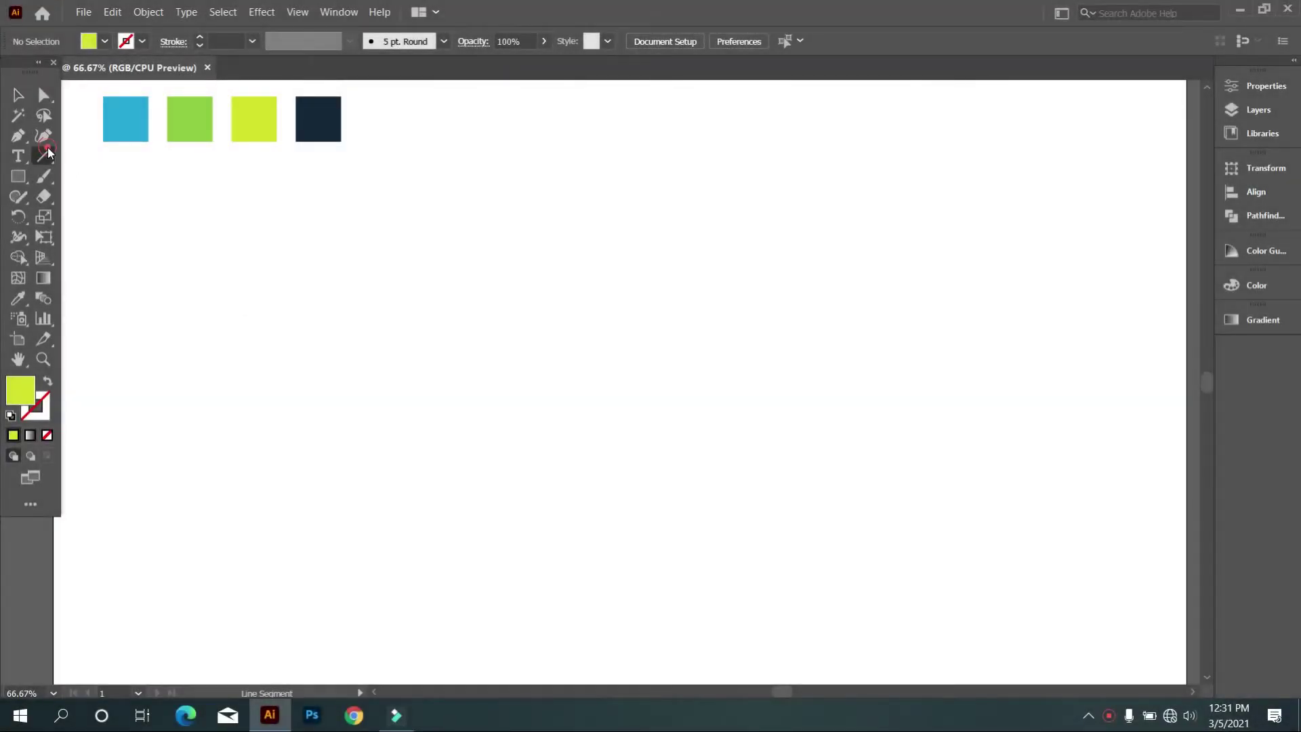
- Draw a horizontal line across the page centre with a black stroke
left_click(48, 152)
left_click_drag(385, 369, 712, 369)
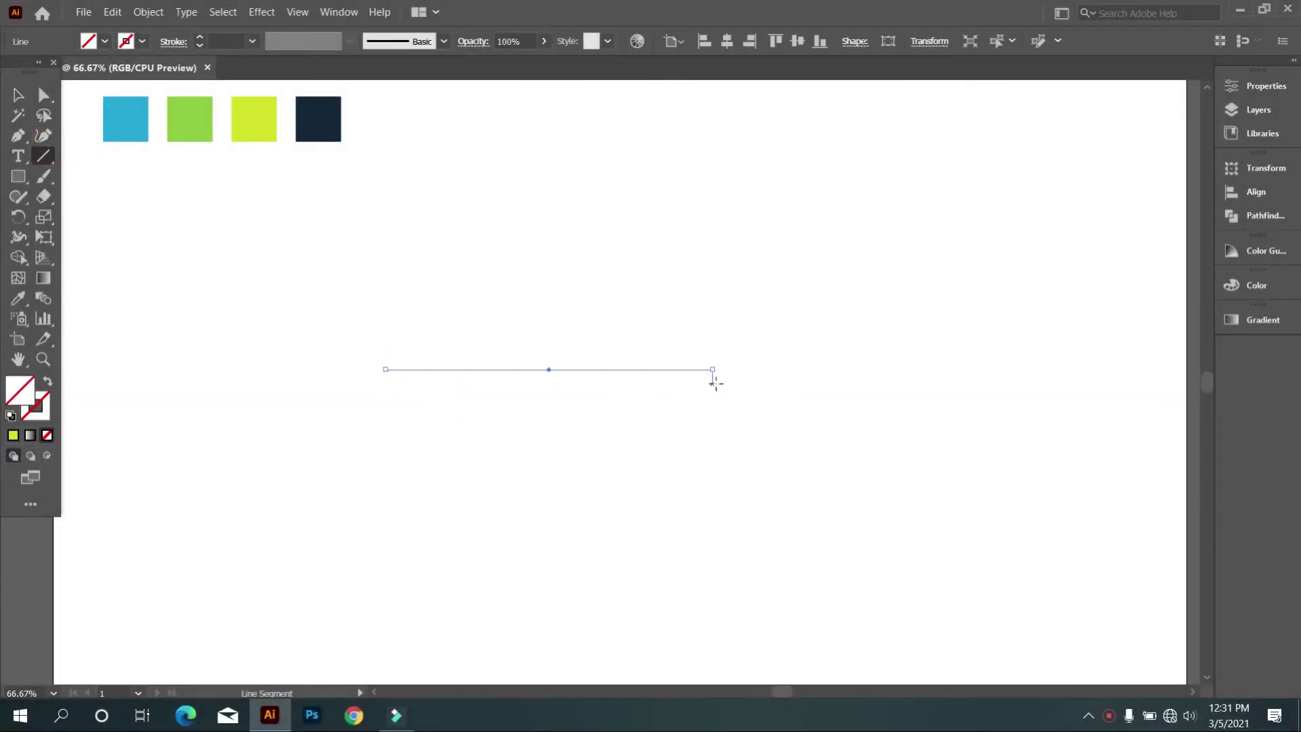
left_click(143, 43)
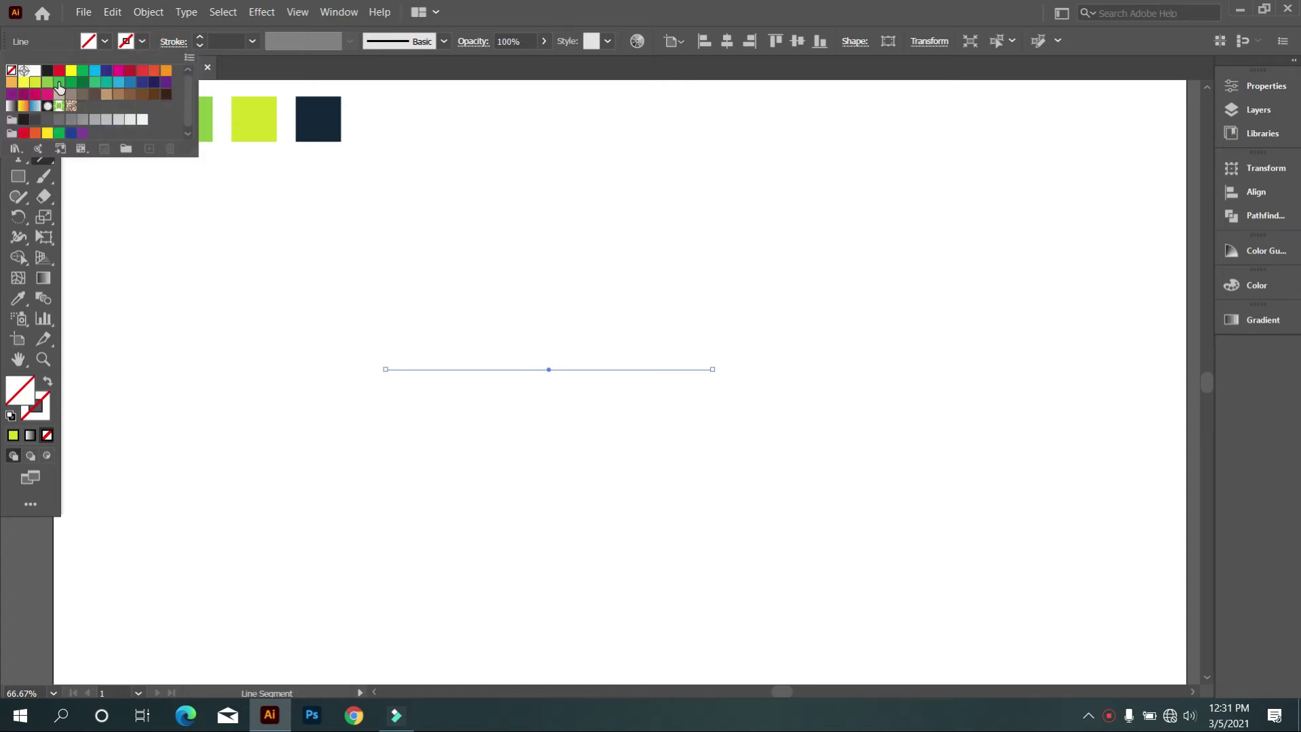
left_click(47, 72)
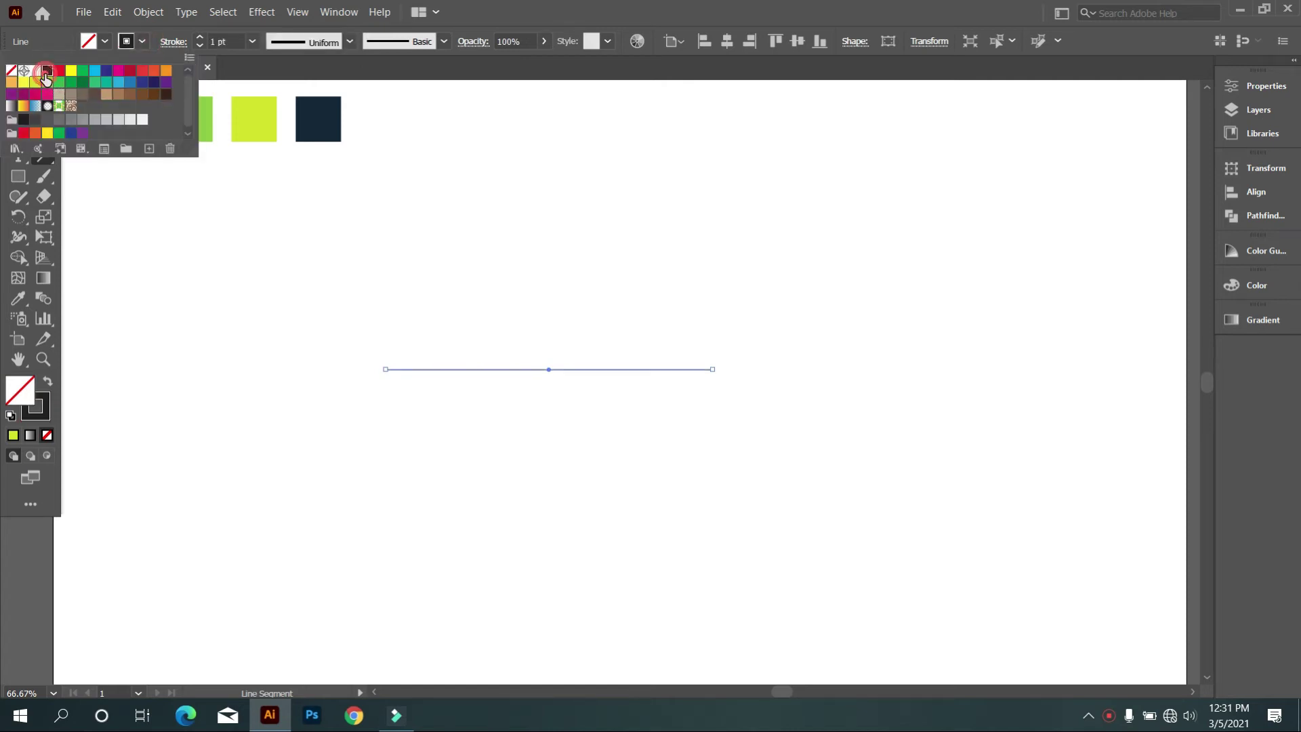
- Set the line's stroke weight to 5 pt and deselect it
left_click(232, 41)
scroll(232, 41, "up", 2)
scroll(233, 42, "up", 2)
scroll(232, 42, "up", 1)
scroll(233, 41, "down", 1)
left_click(313, 258)
left_click(702, 405)
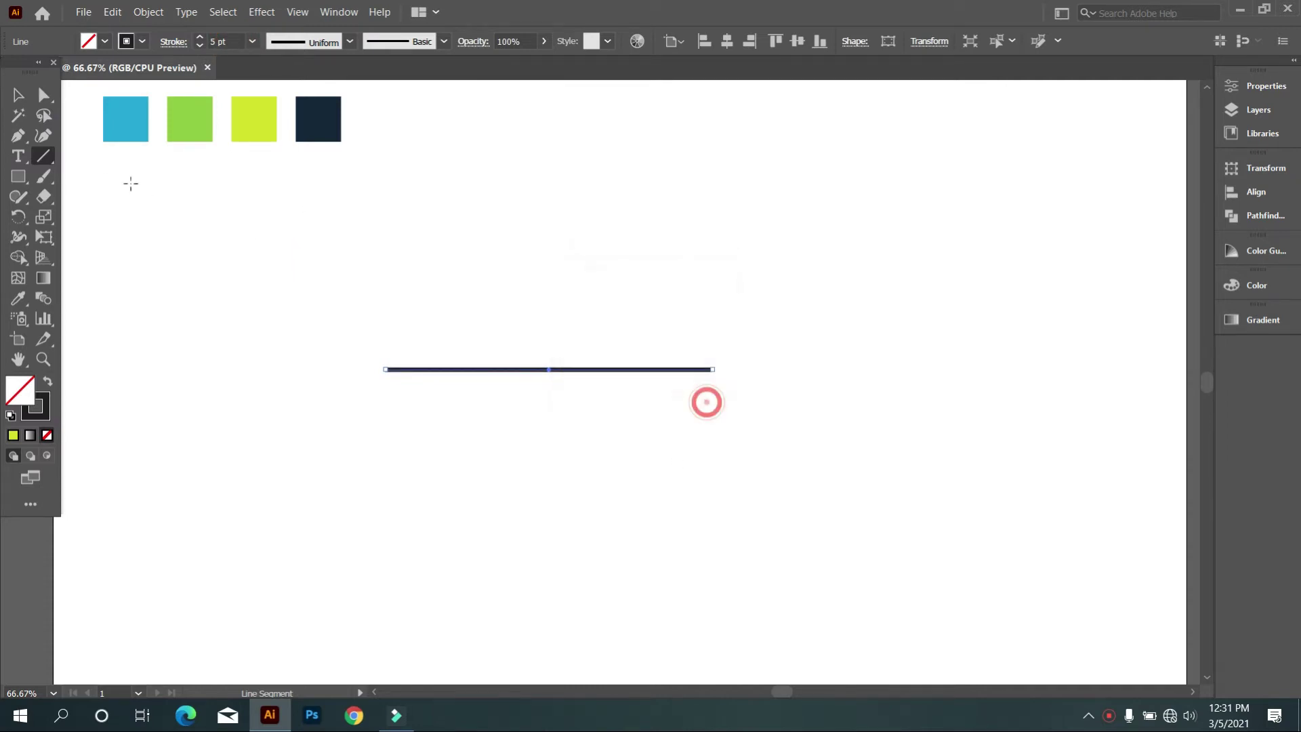
left_click(19, 95)
left_click(171, 231)
- Copy the horizontal line and paste a copy in front (Ctrl+F)
left_click_drag(372, 257, 546, 440)
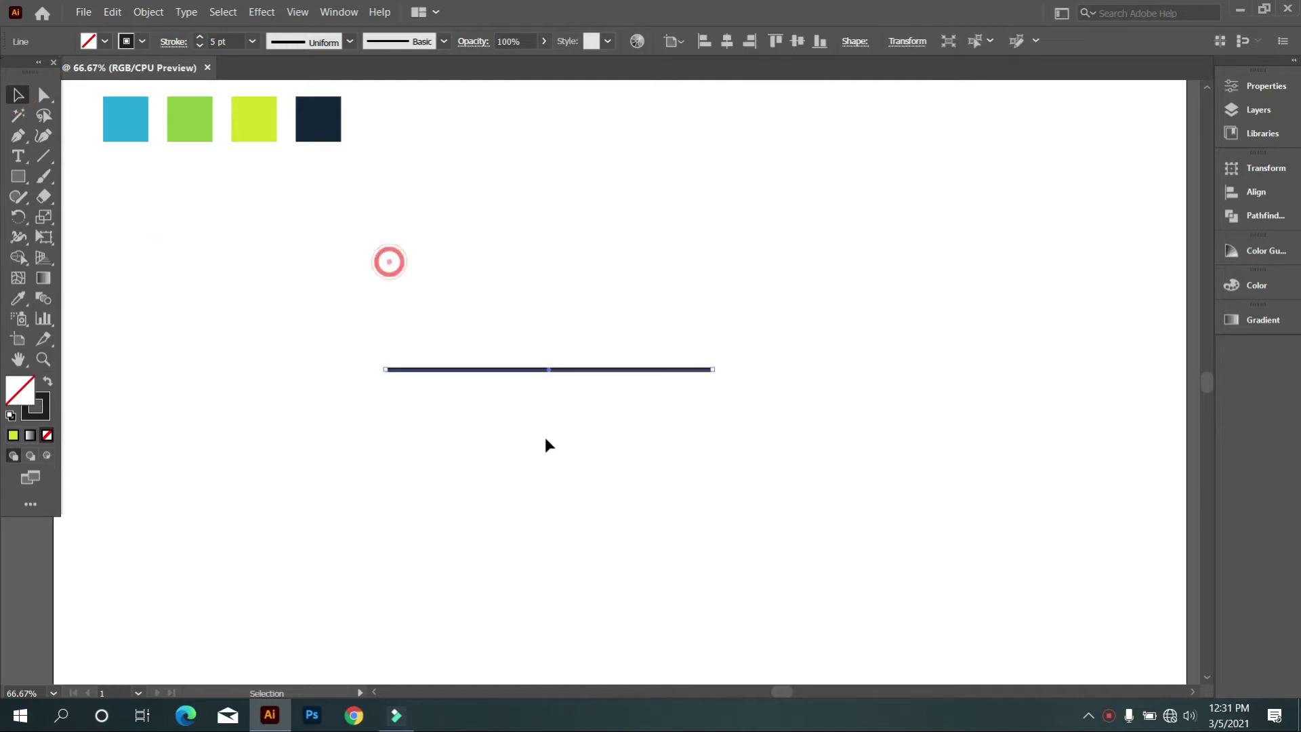
left_click(147, 8)
mouse_move(112, 10)
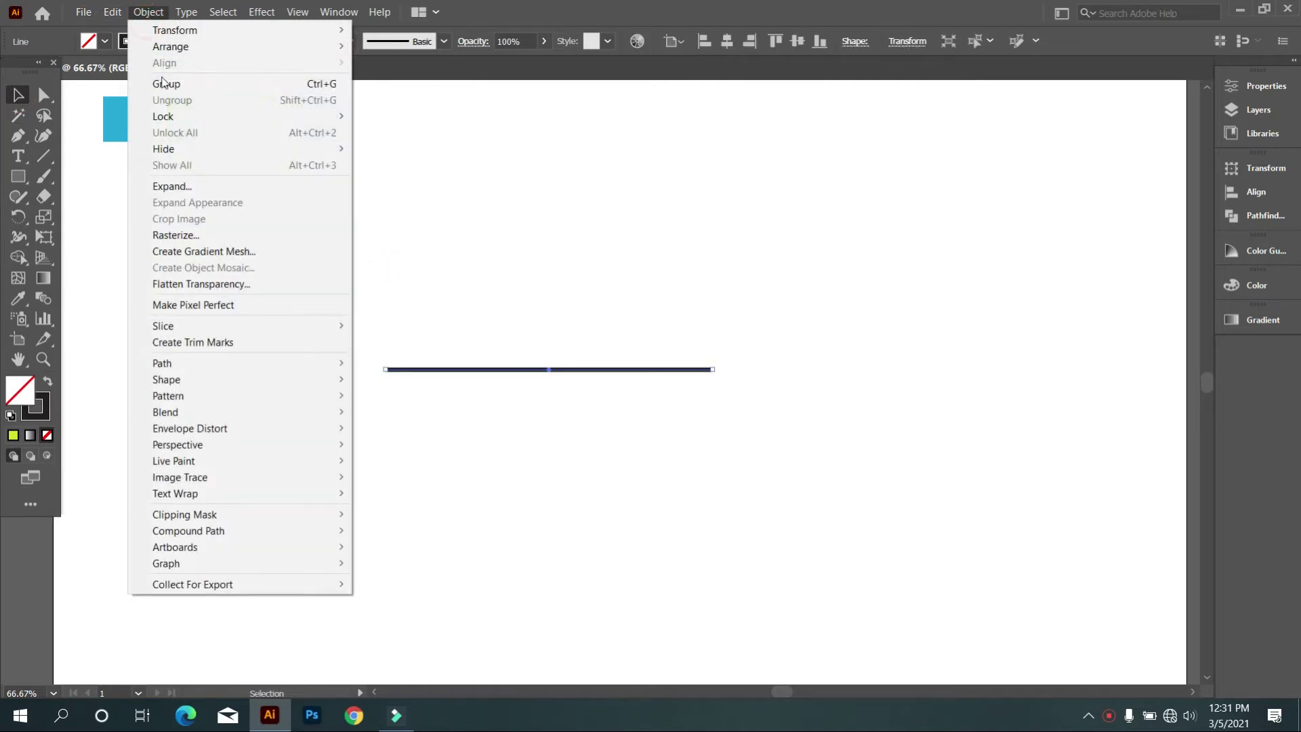
left_click(136, 83)
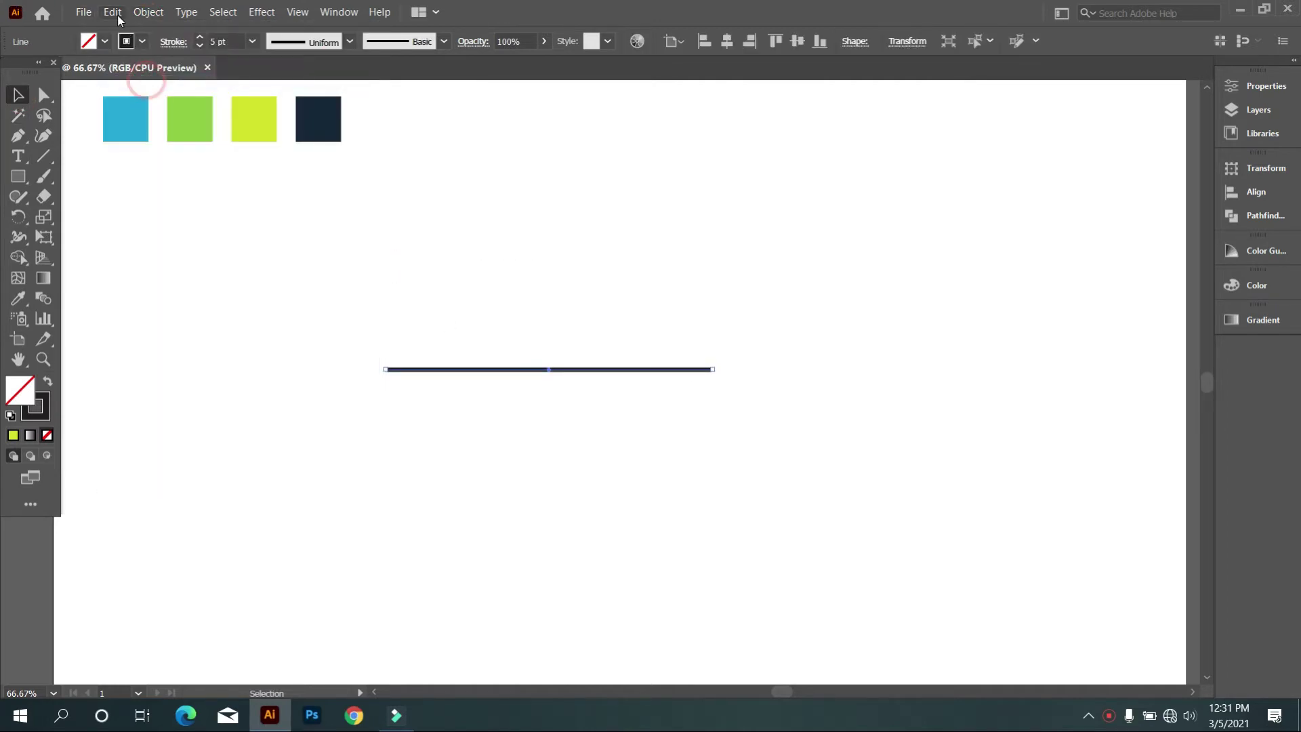
left_click(430, 238)
key("ctrl+f")
- Rotate the copy to 30° and add a reflected copy to form an X
left_click(904, 43)
left_click(813, 114)
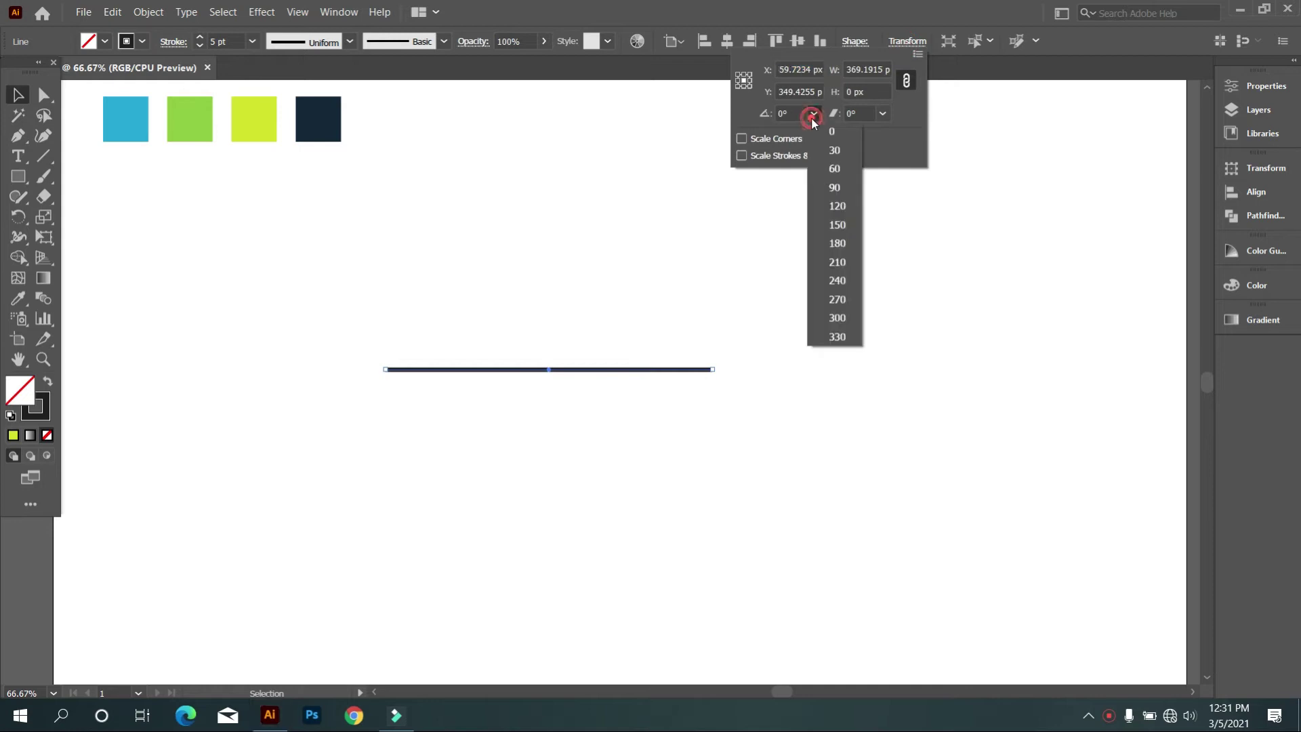
left_click(827, 154)
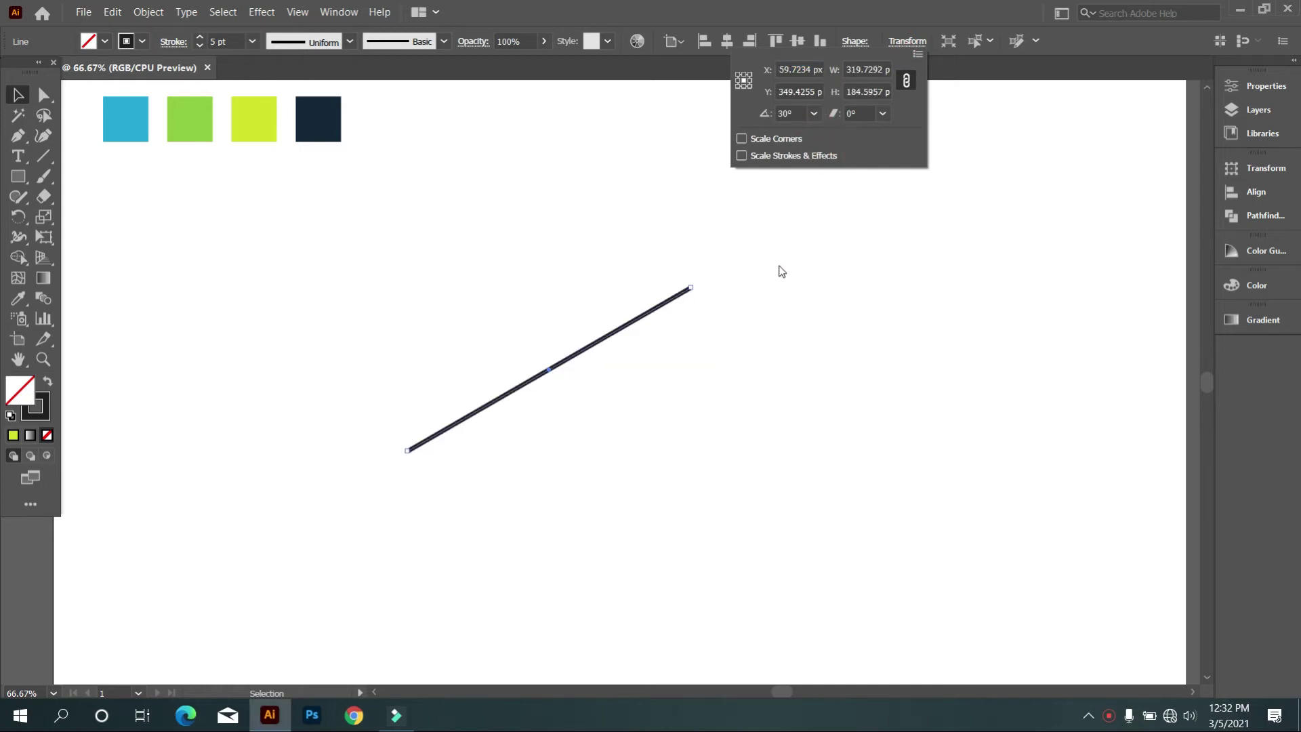
right_click(735, 266)
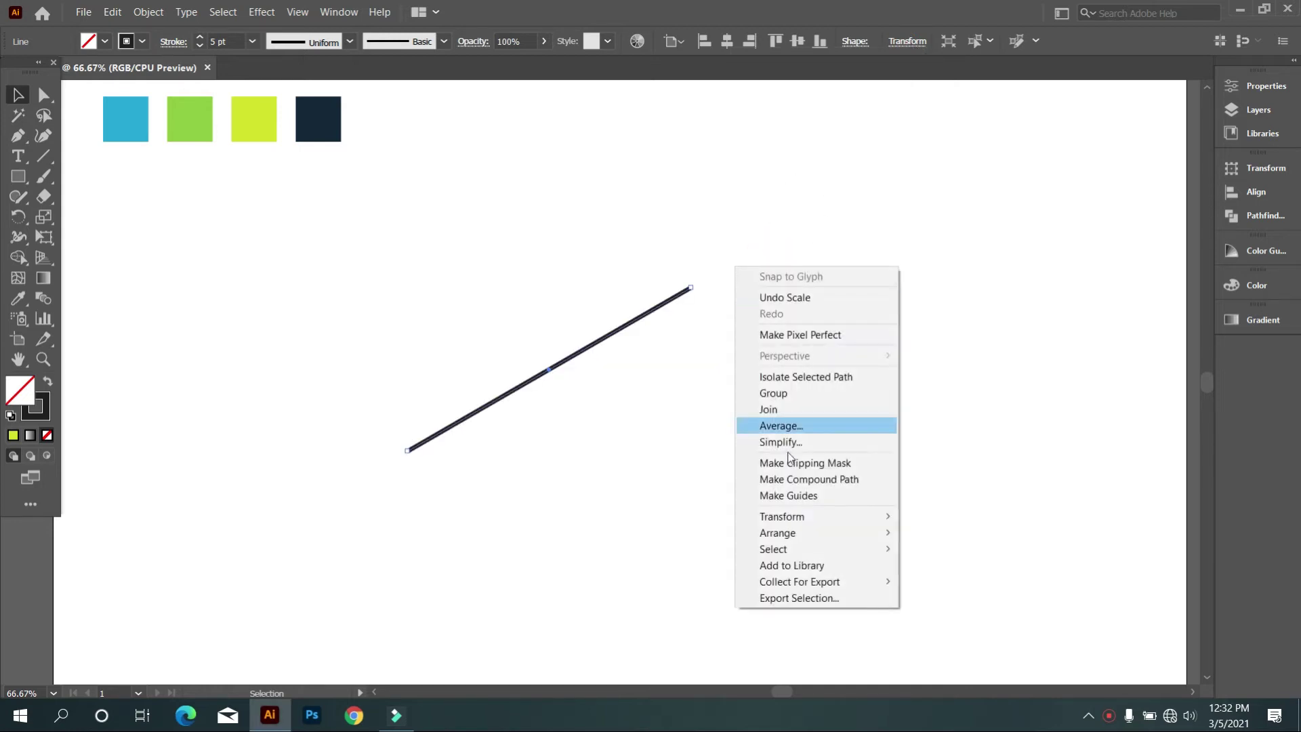
mouse_move(782, 517)
left_click(979, 570)
left_click(1072, 500)
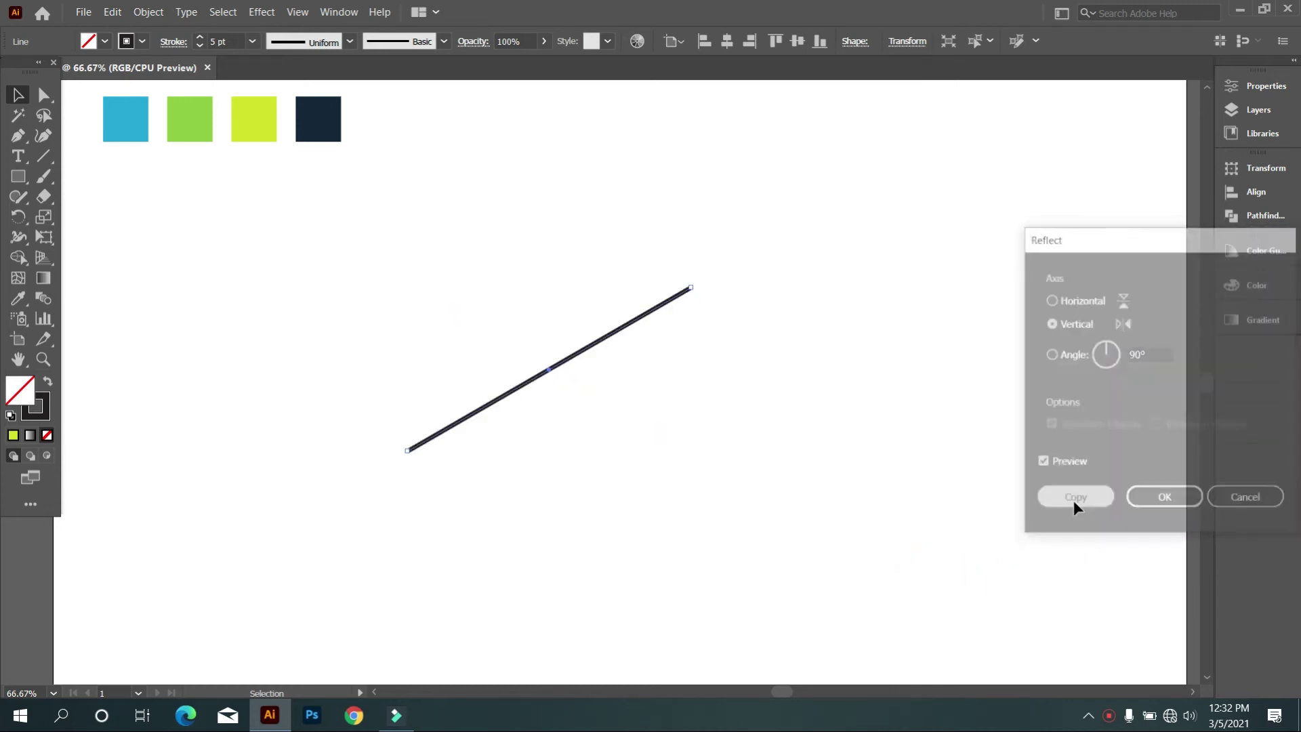
left_click(854, 520)
left_click_drag(597, 244, 743, 329)
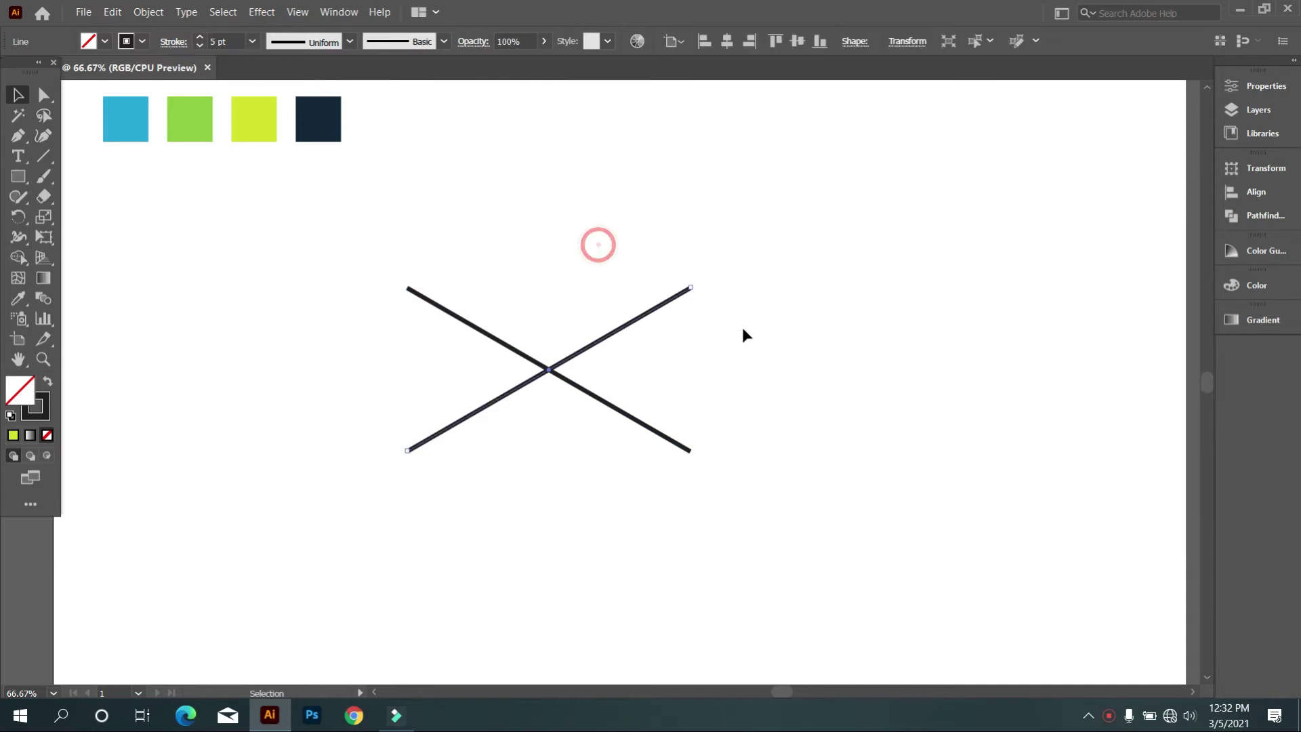
- Copy the selected diagonal and paste it in place
left_click(119, 12)
left_click(139, 84)
left_click(114, 13)
left_click(192, 146)
- Rotate the pasted copy to 90° vertical, then select all three lines
left_click(909, 42)
left_click(812, 114)
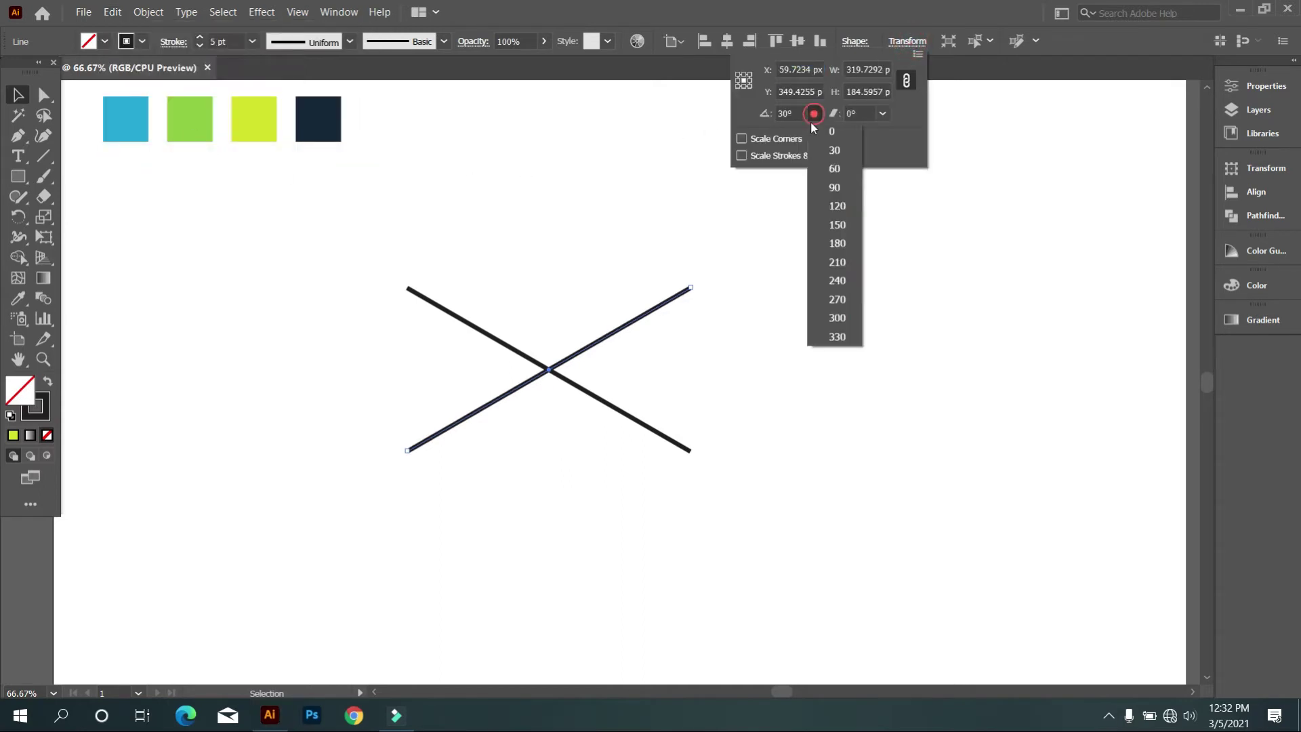
left_click(831, 128)
left_click(813, 113)
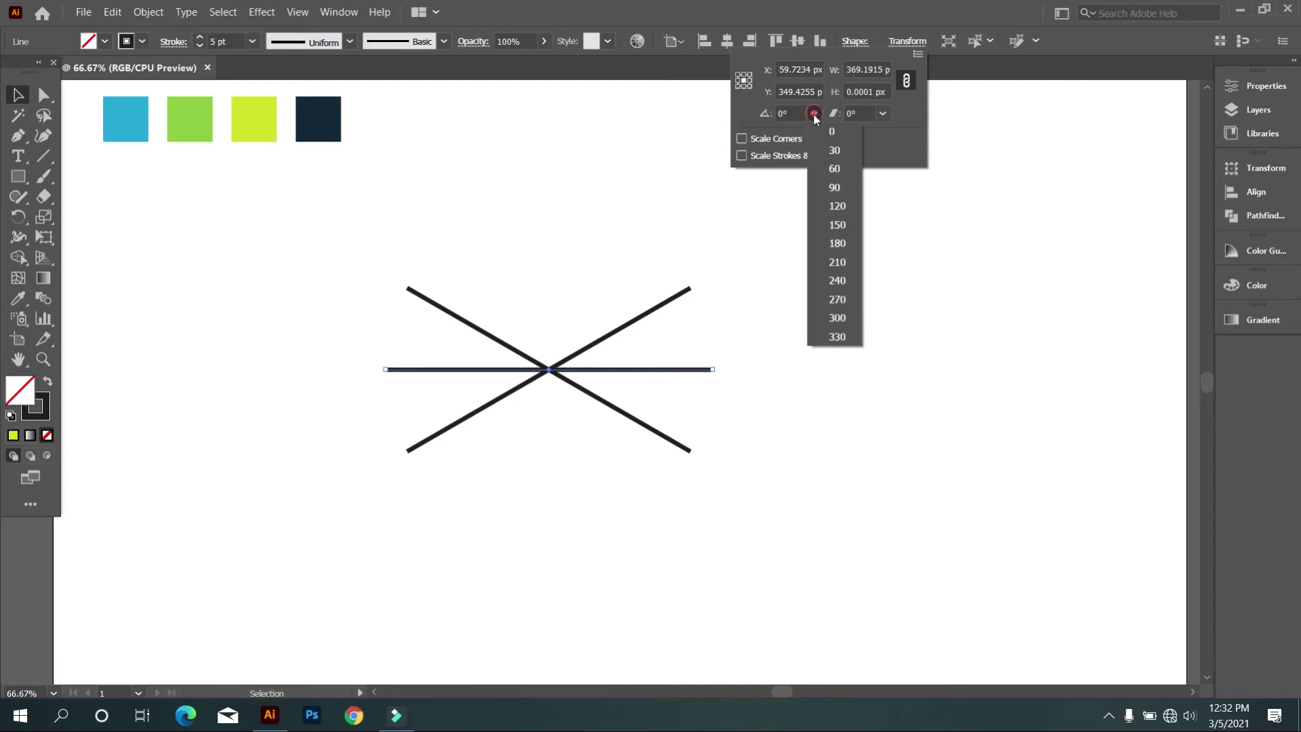
left_click(826, 185)
left_click(825, 322)
left_click_drag(868, 512, 381, 294)
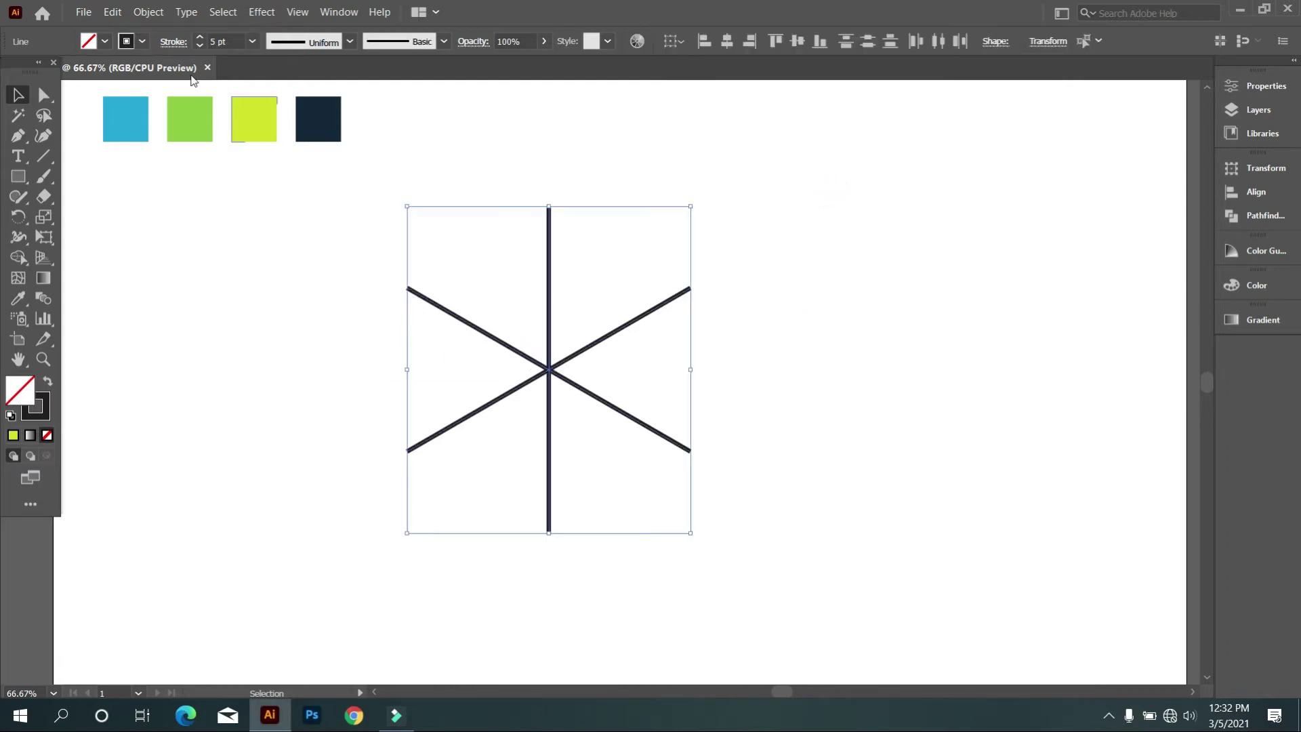
- Expand the star's strokes into filled shapes and zoom in
left_click(152, 13)
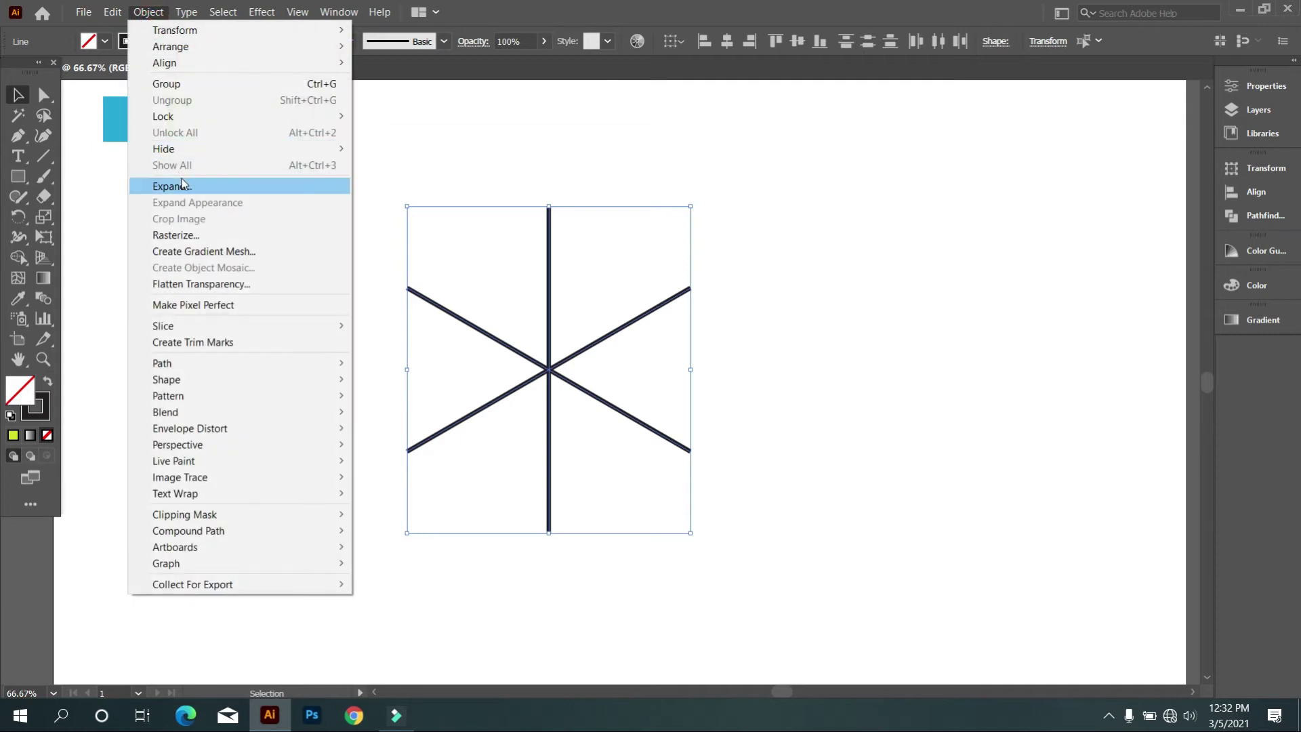
left_click(186, 180)
left_click(609, 455)
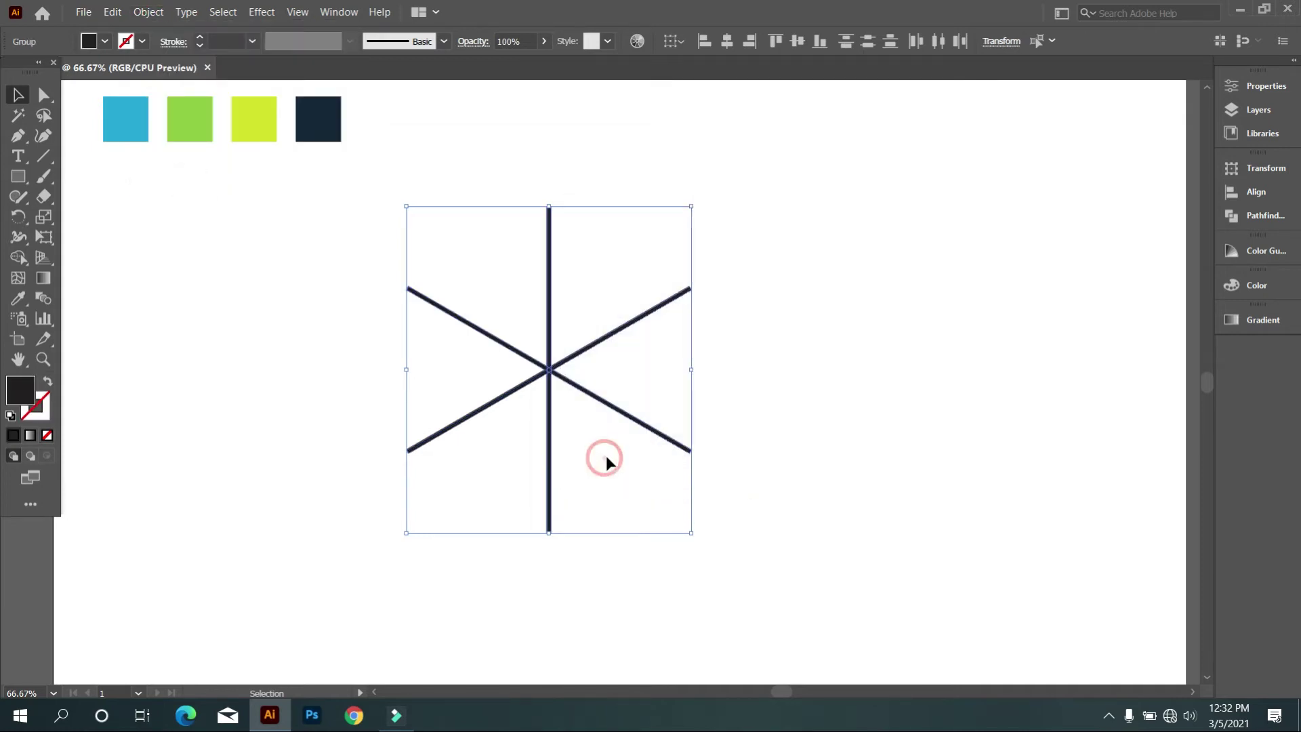
key("ctrl+equal")
key("ctrl+equal")
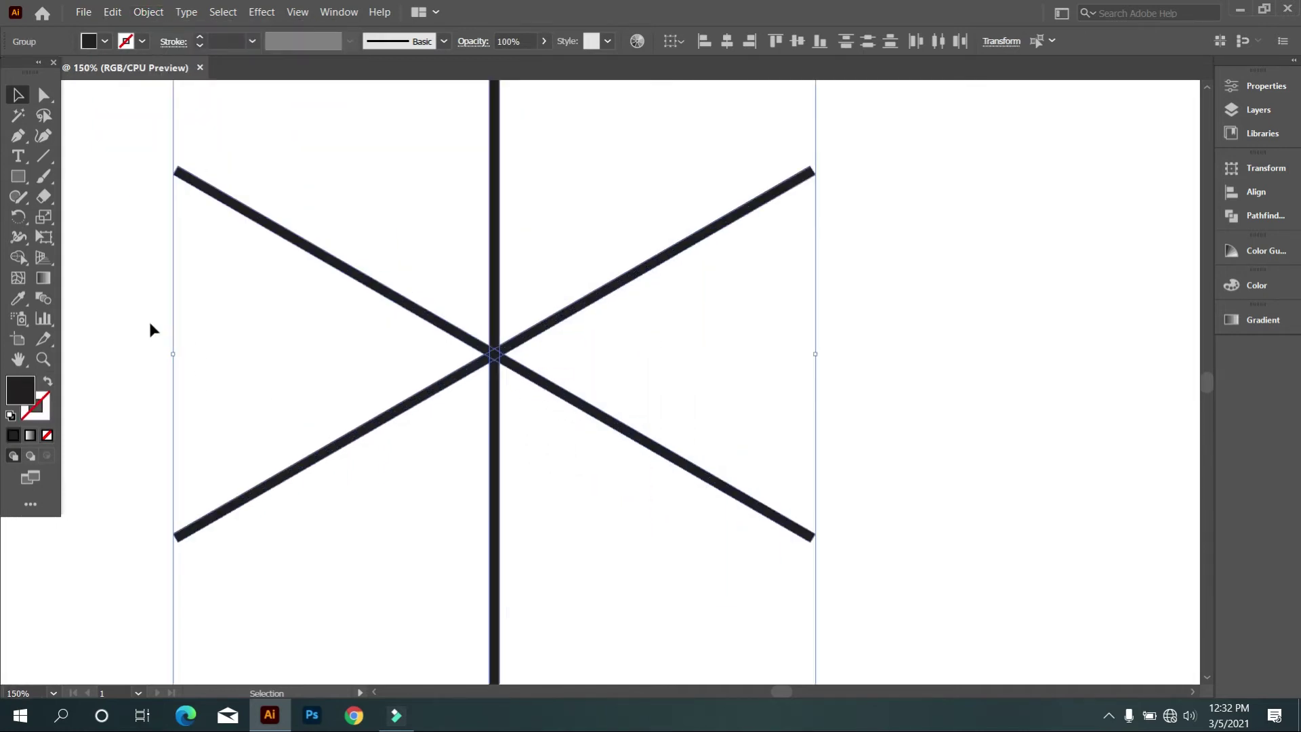
- Delete the upper-left, upper-right and lower vertical spokes with Shape Builder
left_click(18, 256)
left_click_drag(371, 197, 332, 291)
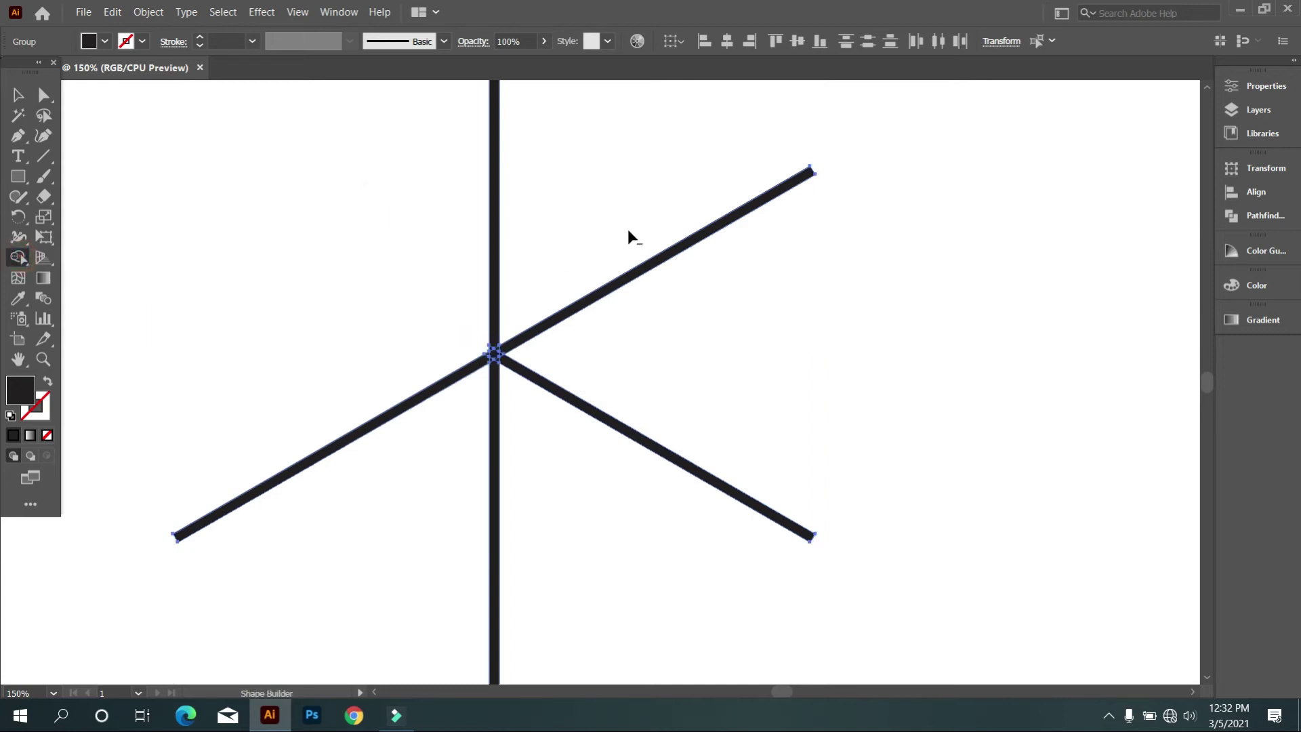
left_click_drag(622, 222, 665, 338)
left_click_drag(602, 527, 560, 494)
key("ctrl+minus")
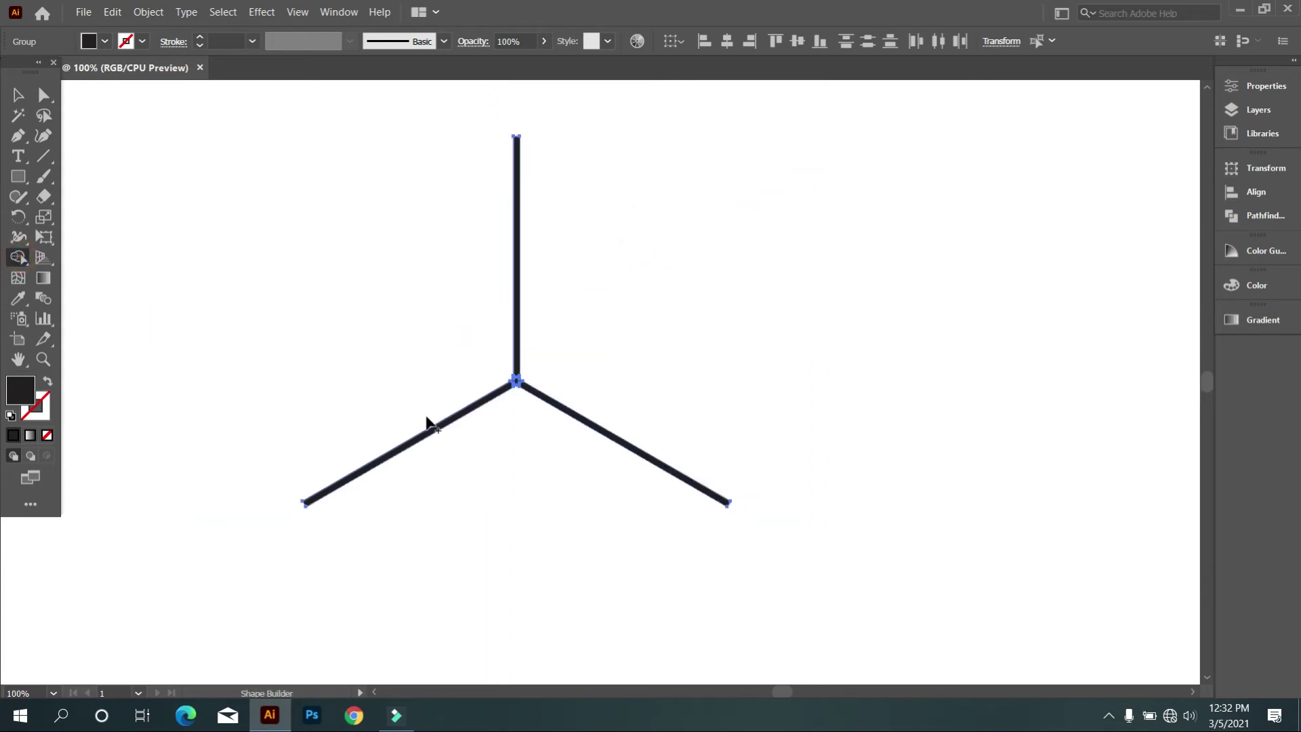
- Unite the remaining Y pieces into one shape using Pathfinder
left_click(15, 95)
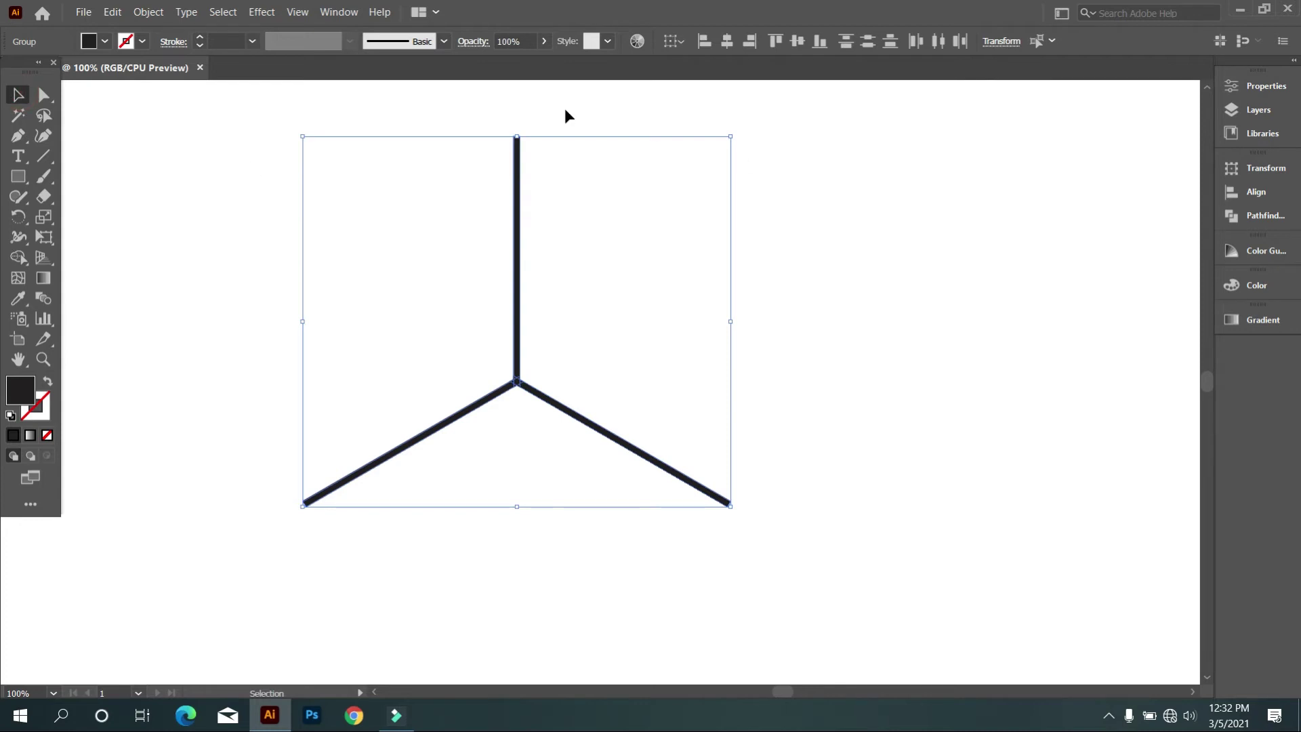
left_click(333, 12)
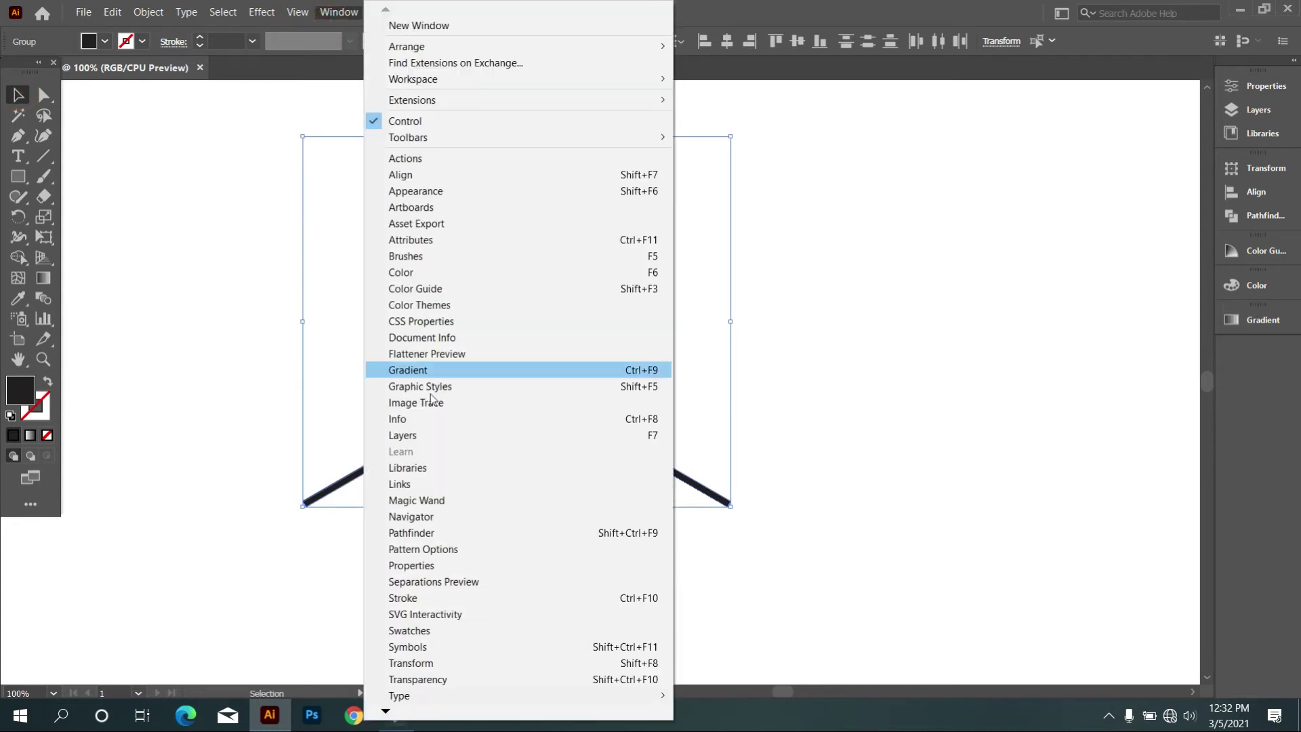
left_click(465, 533)
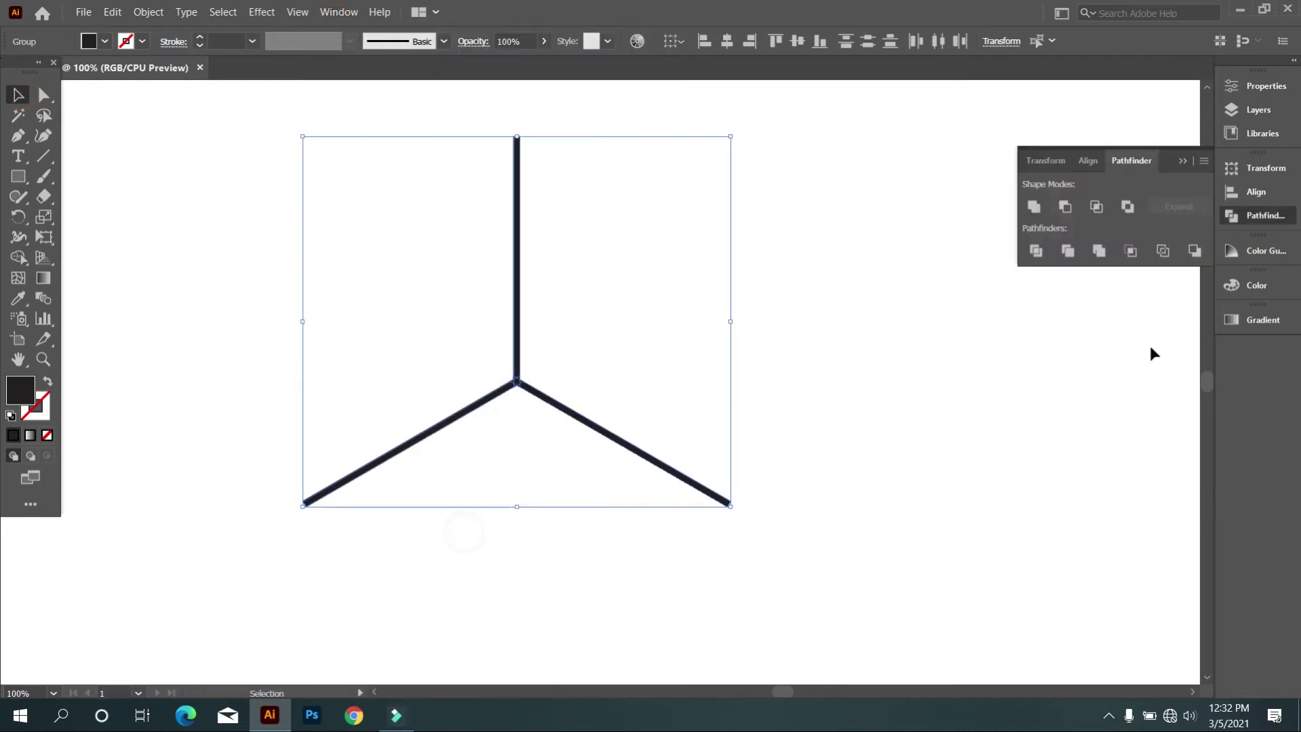
left_click(1034, 206)
left_click(885, 322)
scroll(433, 438, "down", 2)
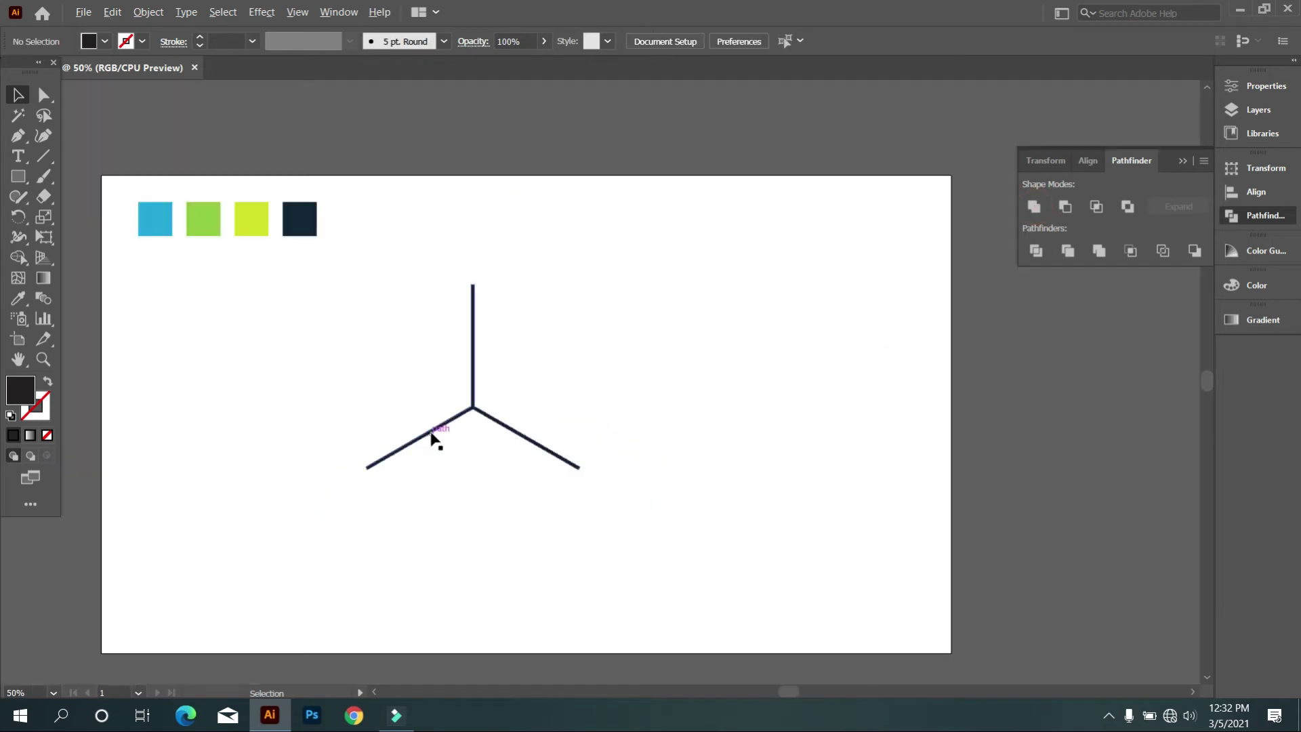
scroll(432, 437, "up", 1)
- Create a black three-sided triangle, enlarge it and centre it on the Y
left_click_drag(24, 177, 78, 236)
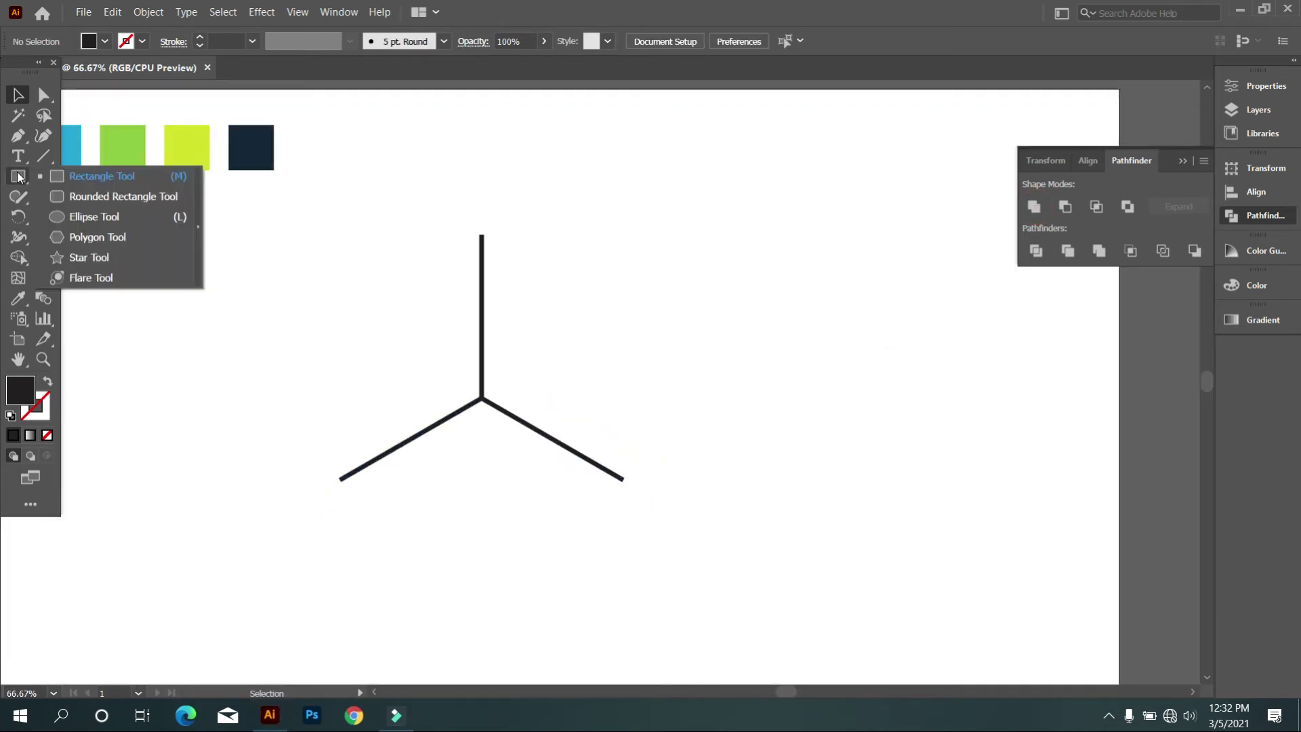
left_click(717, 290)
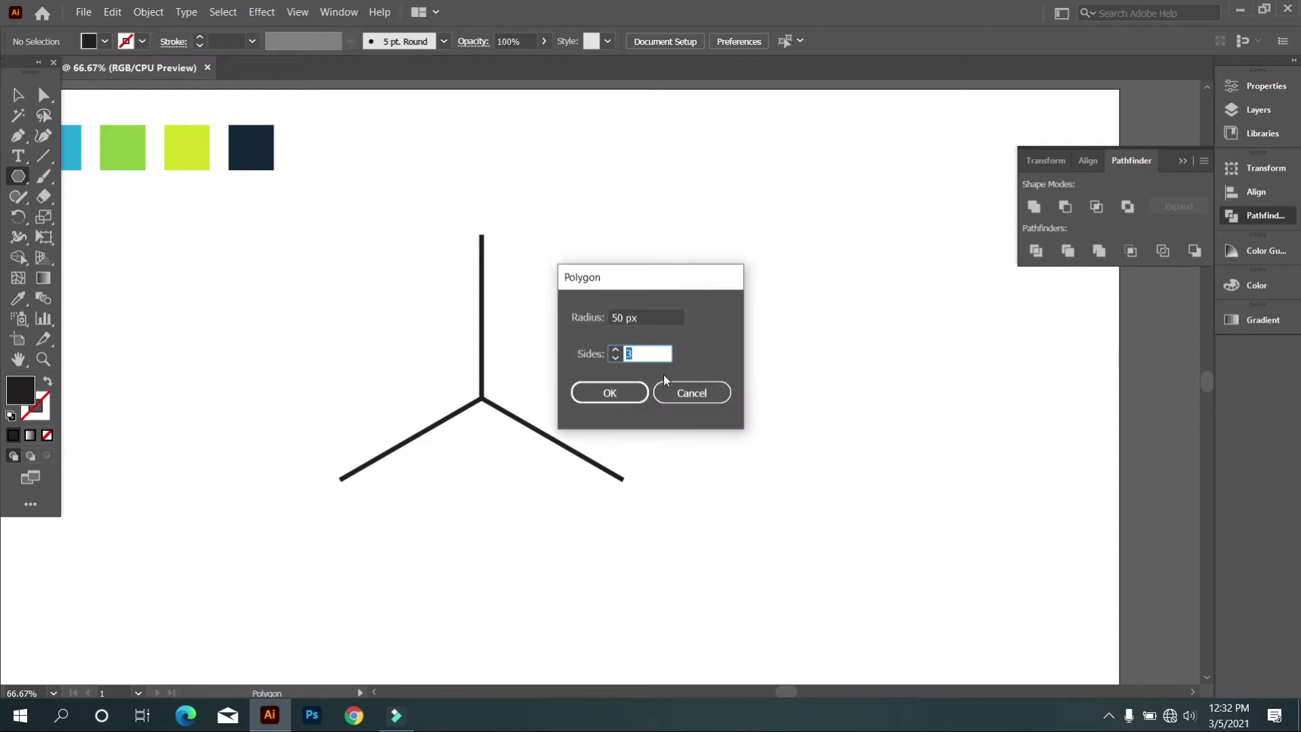
left_click(636, 391)
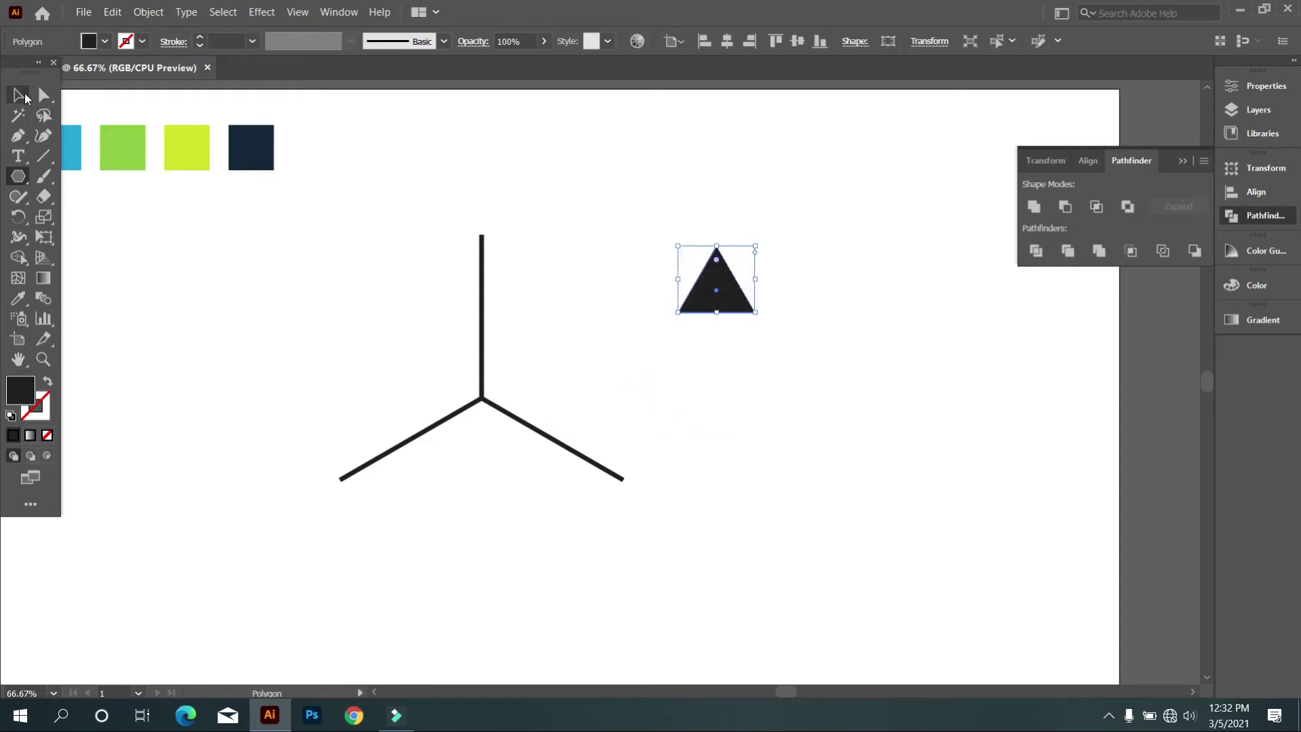
left_click(22, 95)
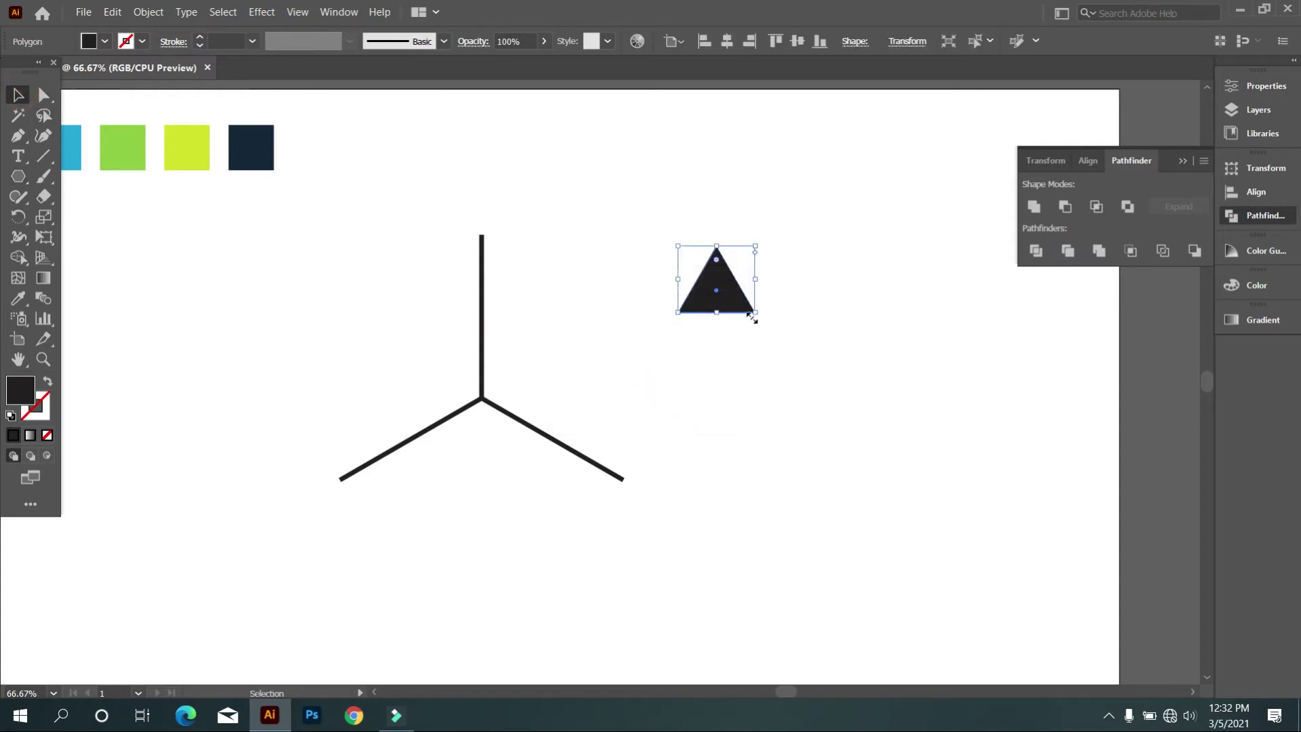
mouse_move(752, 316)
left_mouse_down()
mouse_move(791, 346)
mouse_move(520, 393)
left_mouse_up()
key("ctrl+plus")
key("ctrl+plus")
left_click(624, 500)
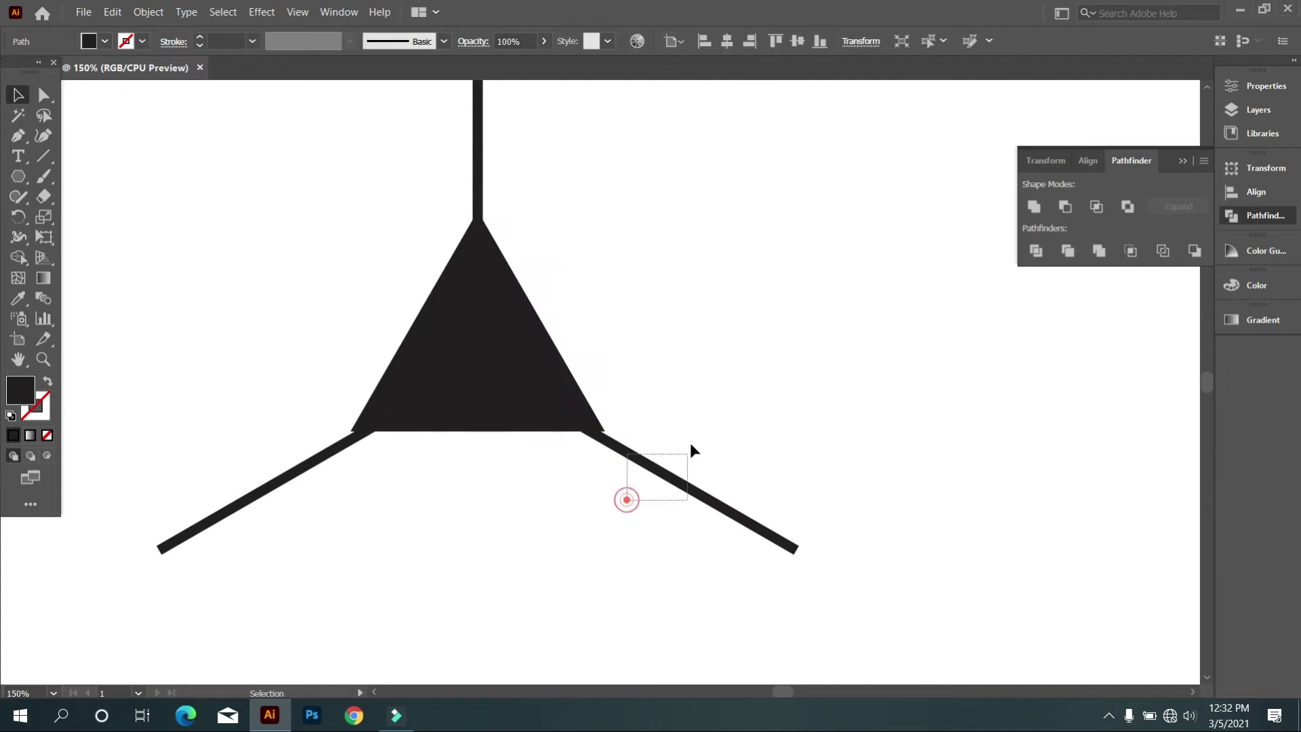
- Bring the Y line figure in front of the triangle
key("ctrl+a")
right_click(691, 352)
mouse_move(733, 619)
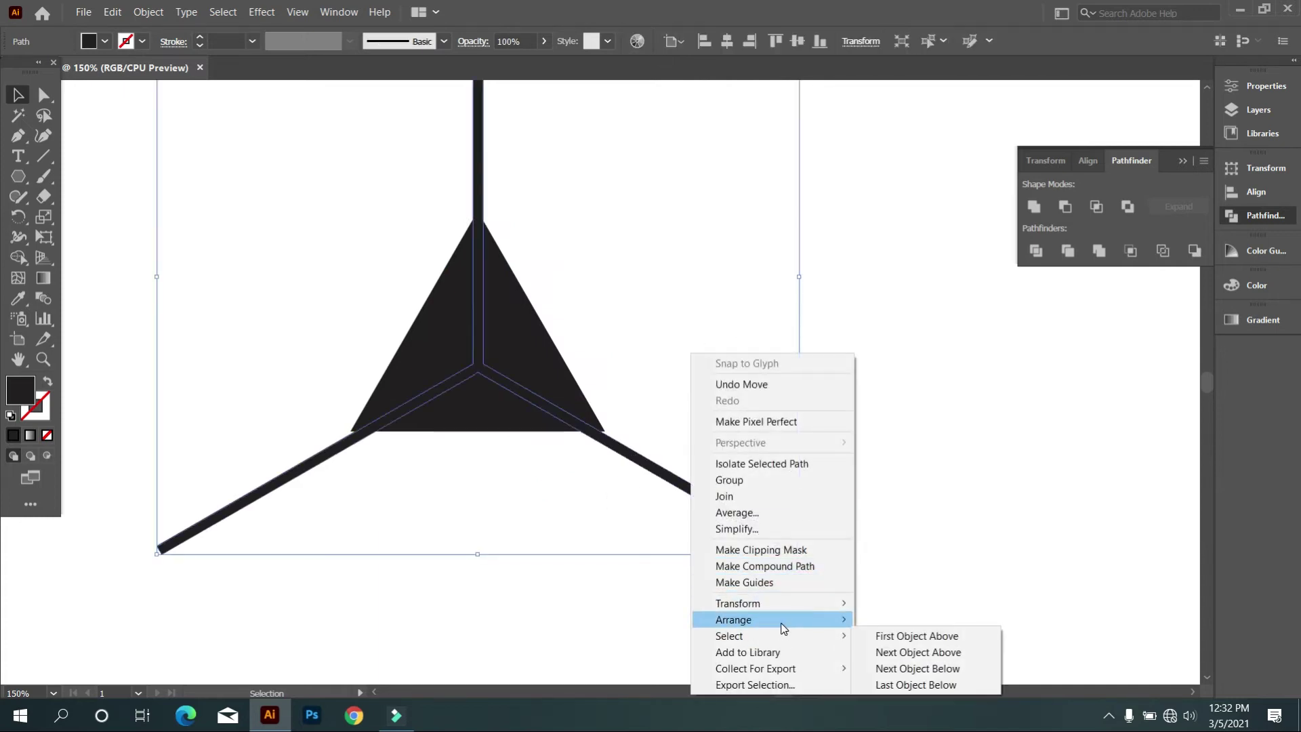
left_click(873, 618)
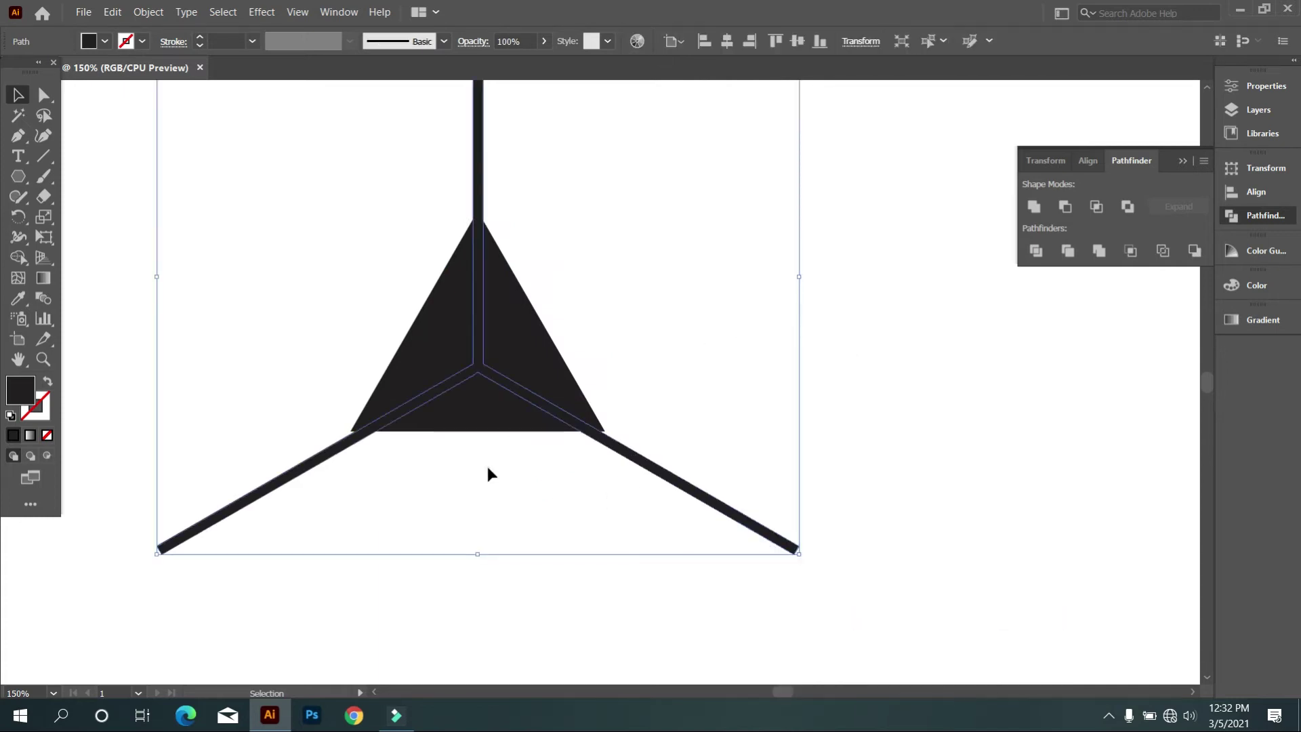
left_click(487, 466)
- Select the triangle and Y lines together
left_click_drag(594, 515, 433, 376)
left_click_drag(311, 287, 682, 494)
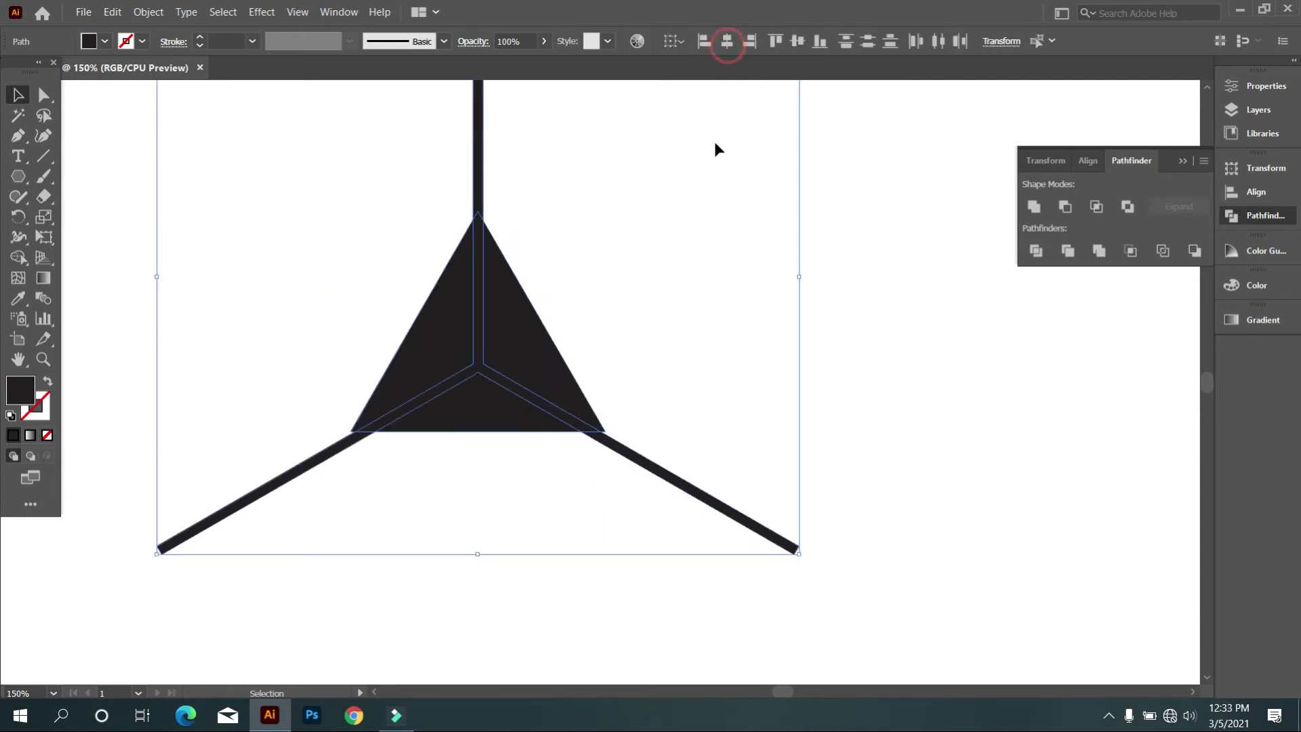
left_click(639, 336)
left_click(563, 375)
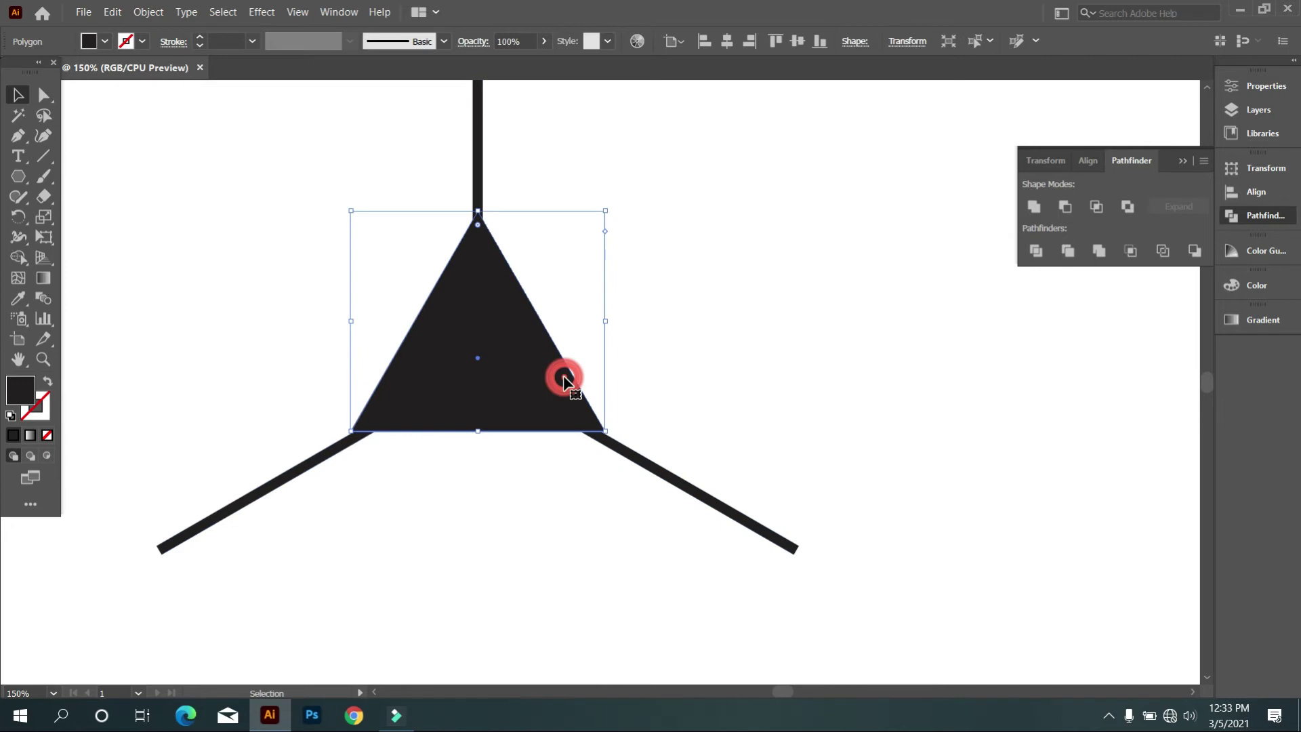
left_click(701, 377)
left_click_drag(540, 599, 357, 282)
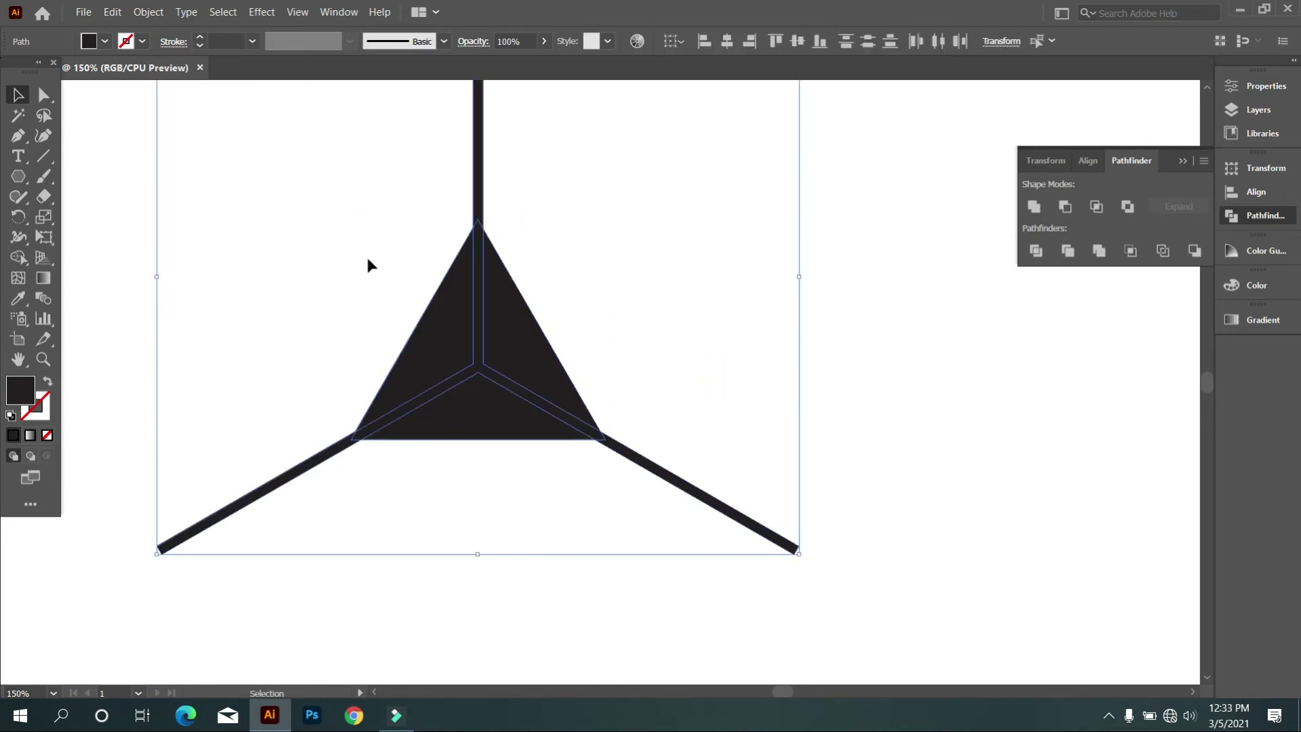
left_click_drag(261, 409, 178, 139)
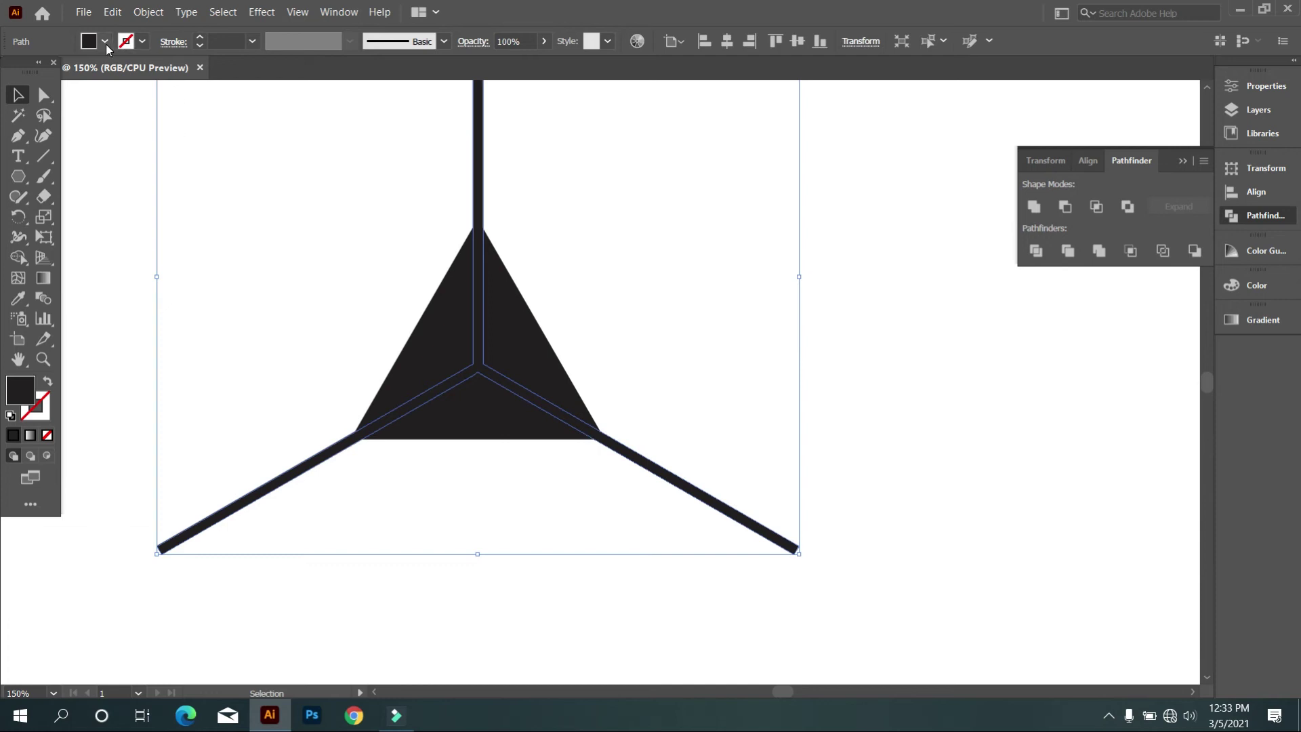
- Fill the Y lines white, then select the lines and triangle together
left_click(105, 42)
left_click(35, 71)
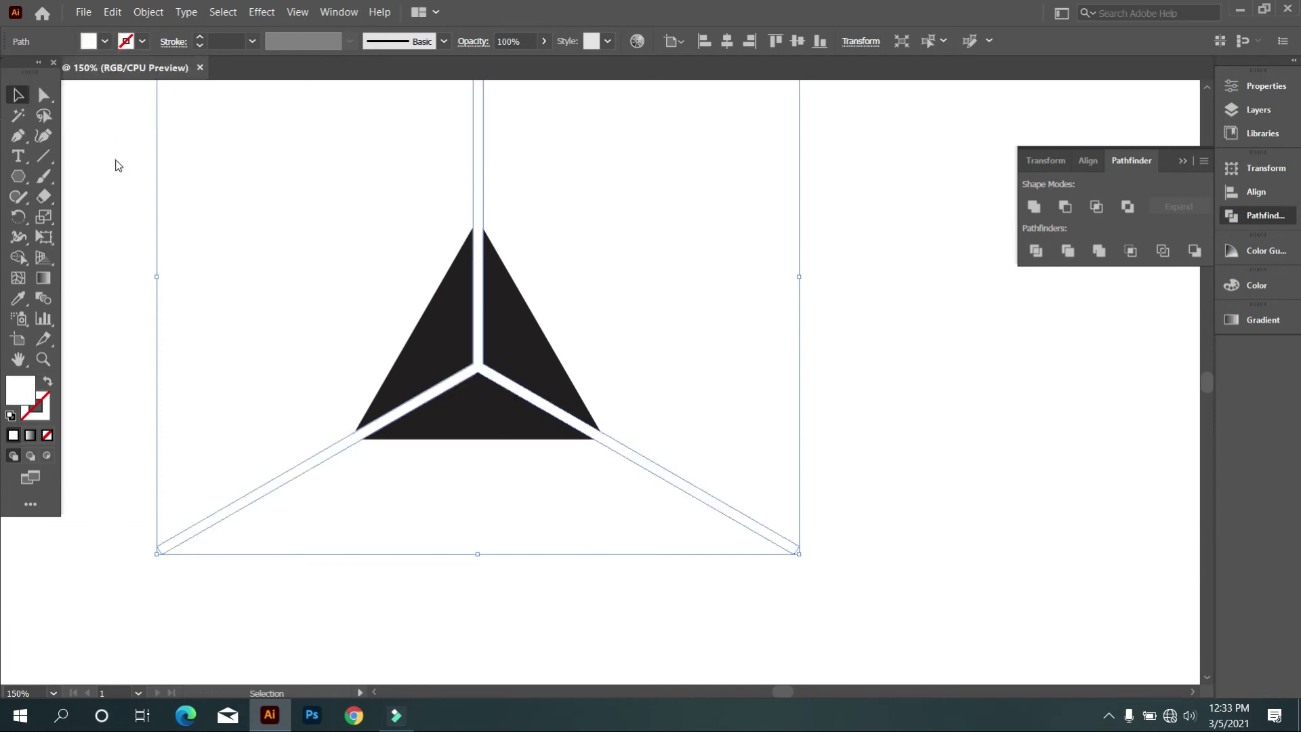
left_click(317, 304)
left_click_drag(313, 203, 810, 621)
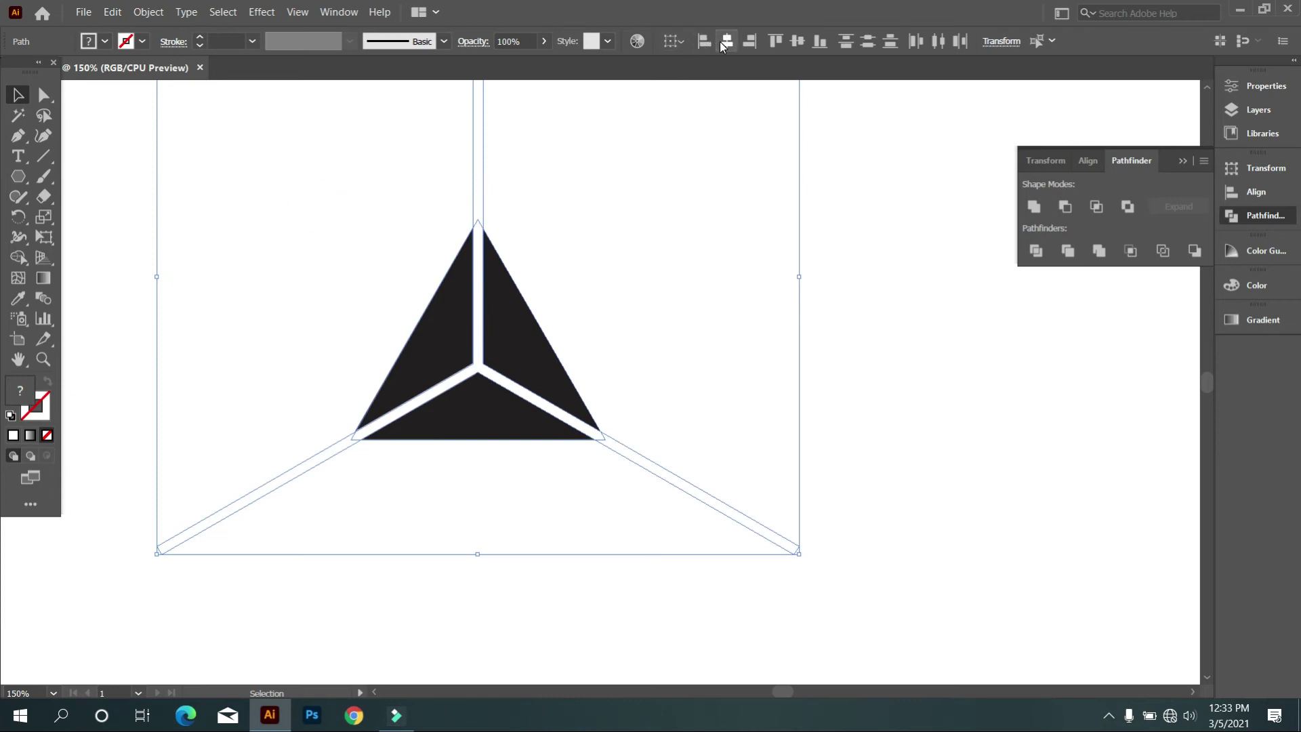
left_click(278, 246)
left_click_drag(154, 215, 790, 482)
- Use Shape Builder to fill the left, right and bottom triangle faces black
left_click(18, 261)
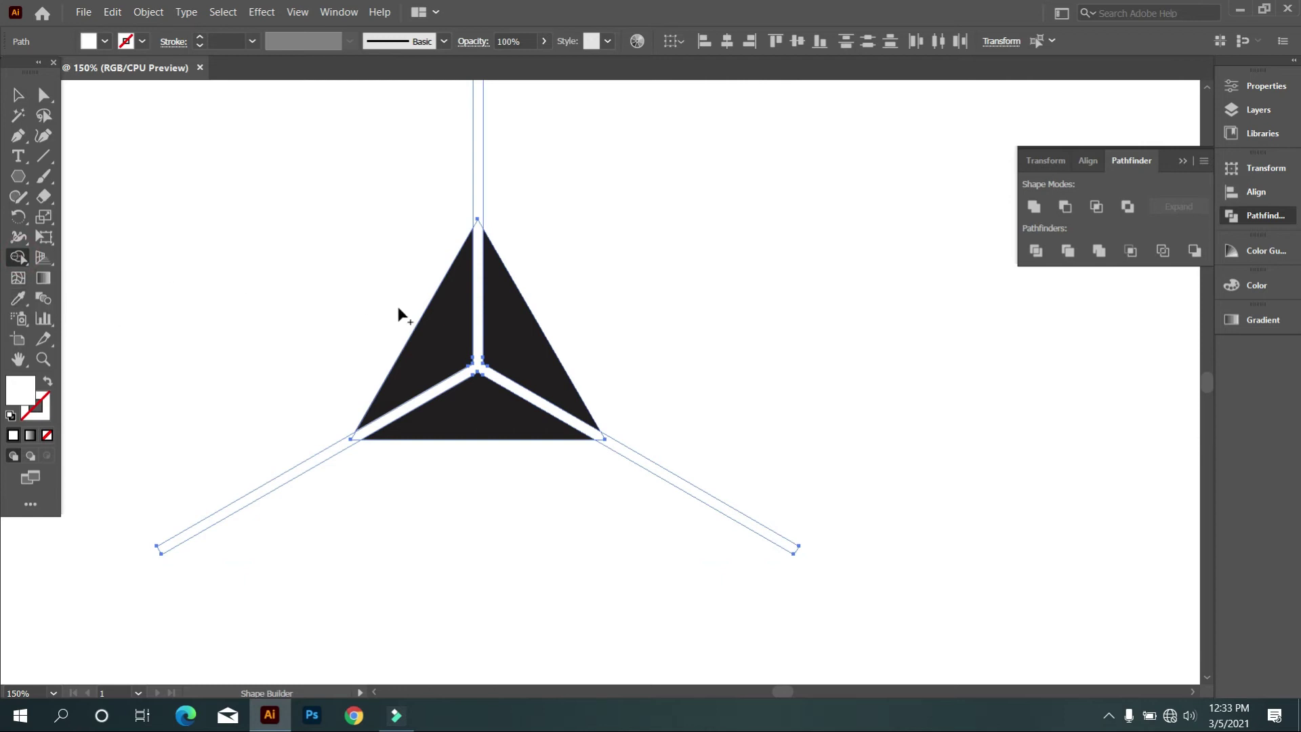
left_click(446, 331, "alt")
left_click(528, 335, "alt")
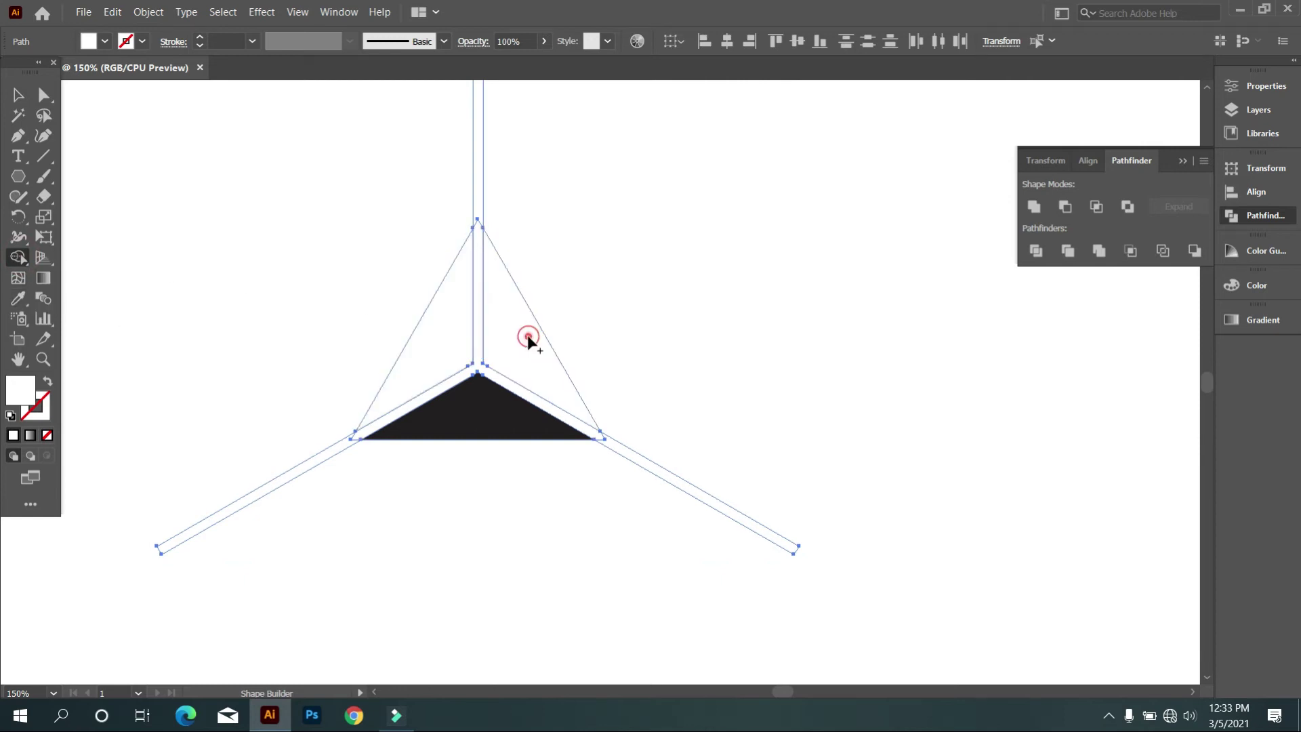
left_click(111, 46)
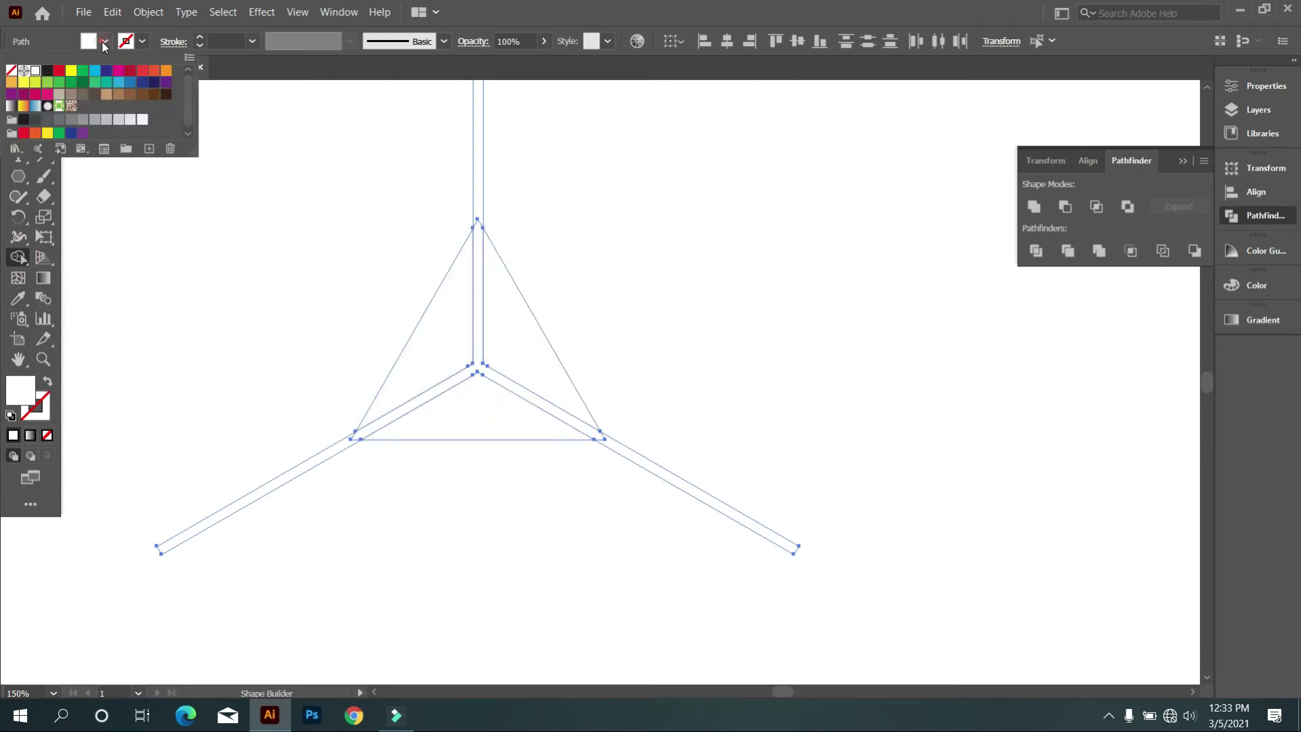
left_click(45, 71)
left_click(199, 252)
left_click(446, 342)
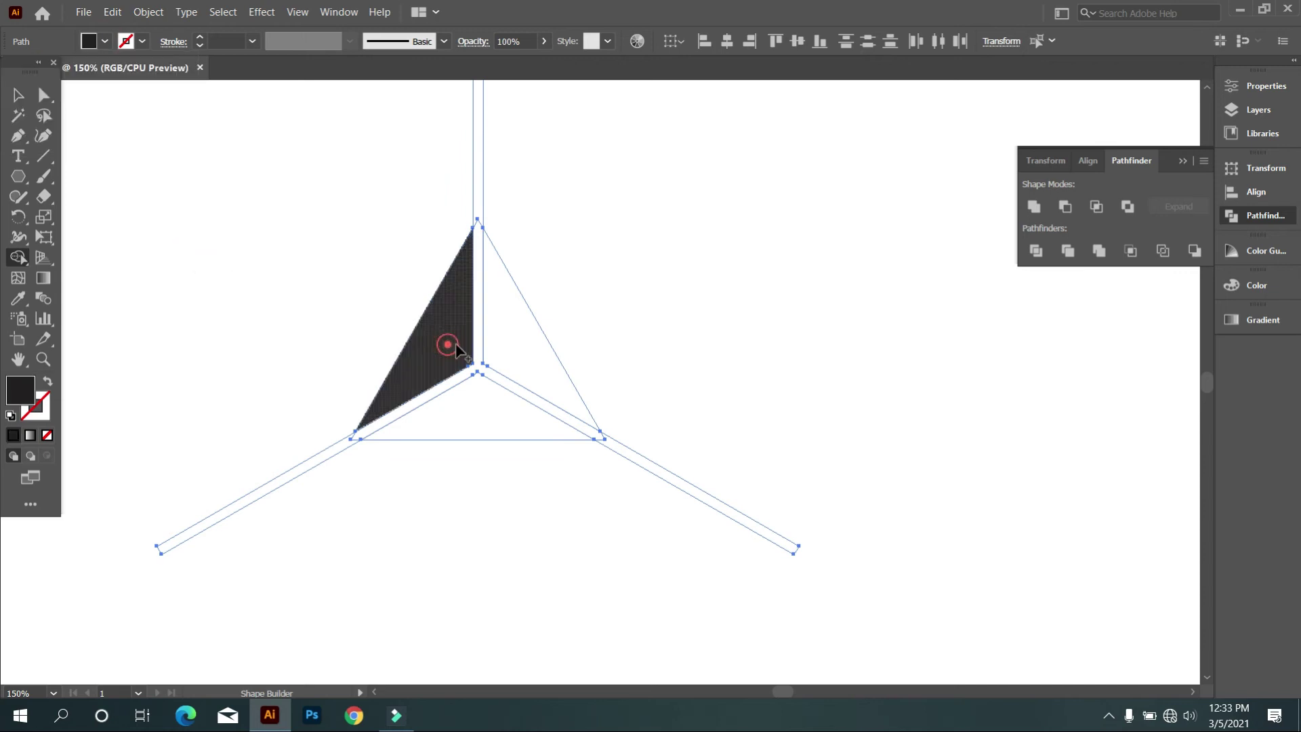
left_click(513, 344)
left_click(454, 410)
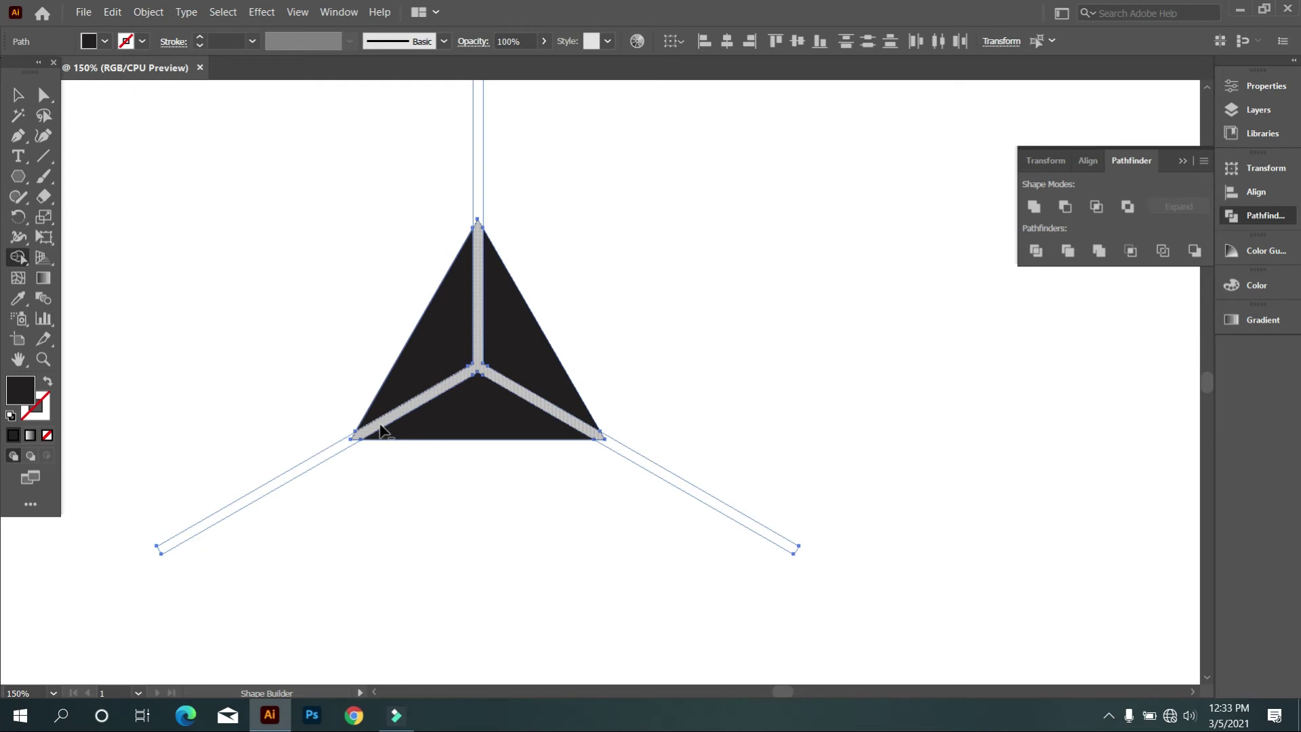
- Delete the leg line segments protruding outside the triangle
left_click(381, 428)
mouse_move(295, 432)
left_mouse_down()
mouse_move(412, 502)
mouse_move(837, 425)
left_mouse_up()
left_click_drag(701, 237, 407, 122)
left_click(17, 94)
left_click(116, 157)
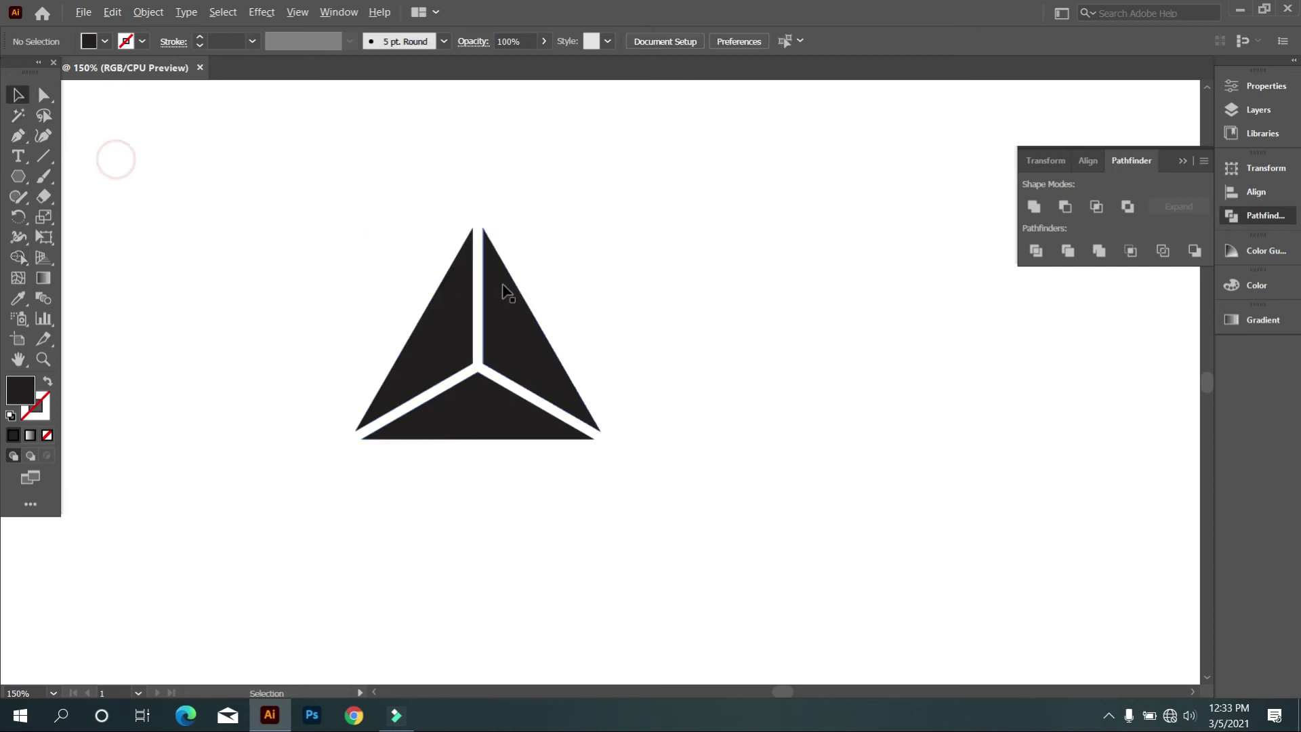
key("ctrl+minus")
key("ctrl+minus")
- Enlarge the whole triangle around its centre
left_click_drag(384, 270, 522, 444)
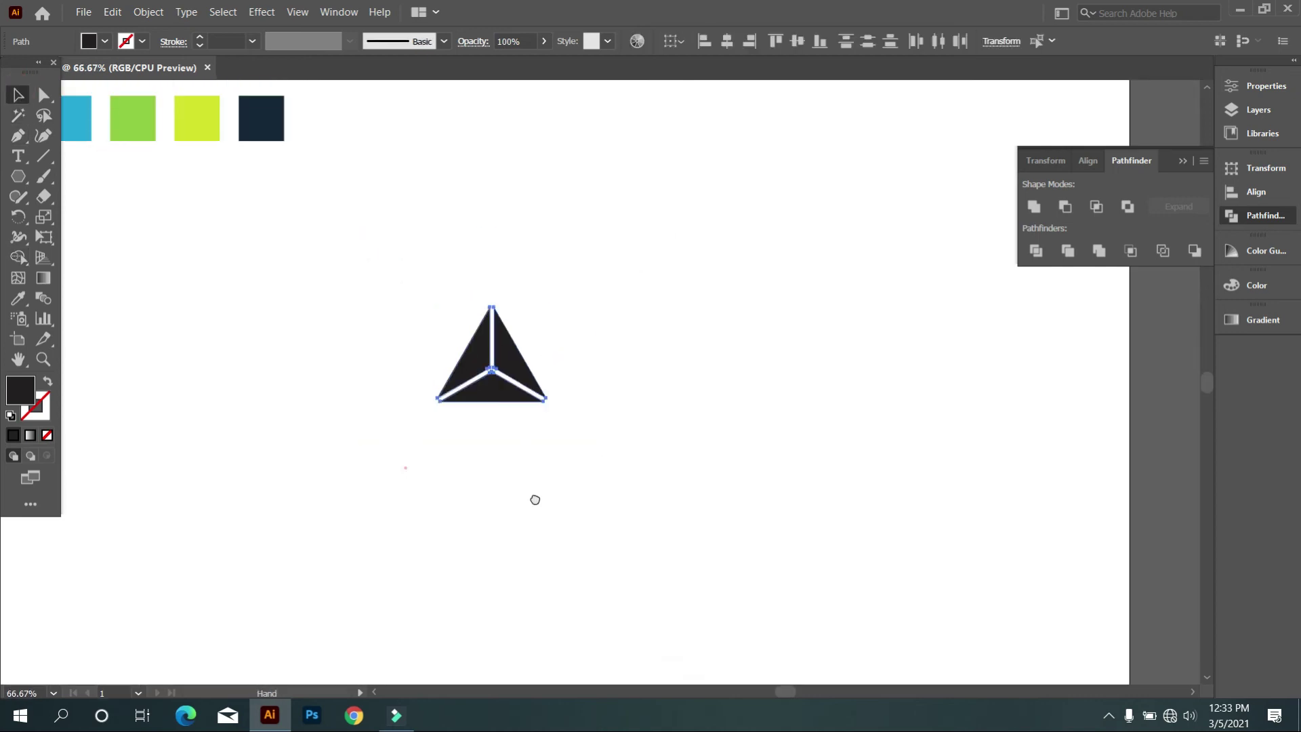
left_click_drag(738, 434, 774, 466)
left_click(706, 525)
- Eyedropper the left piece blue, the right green and the bottom lime
left_click(661, 376)
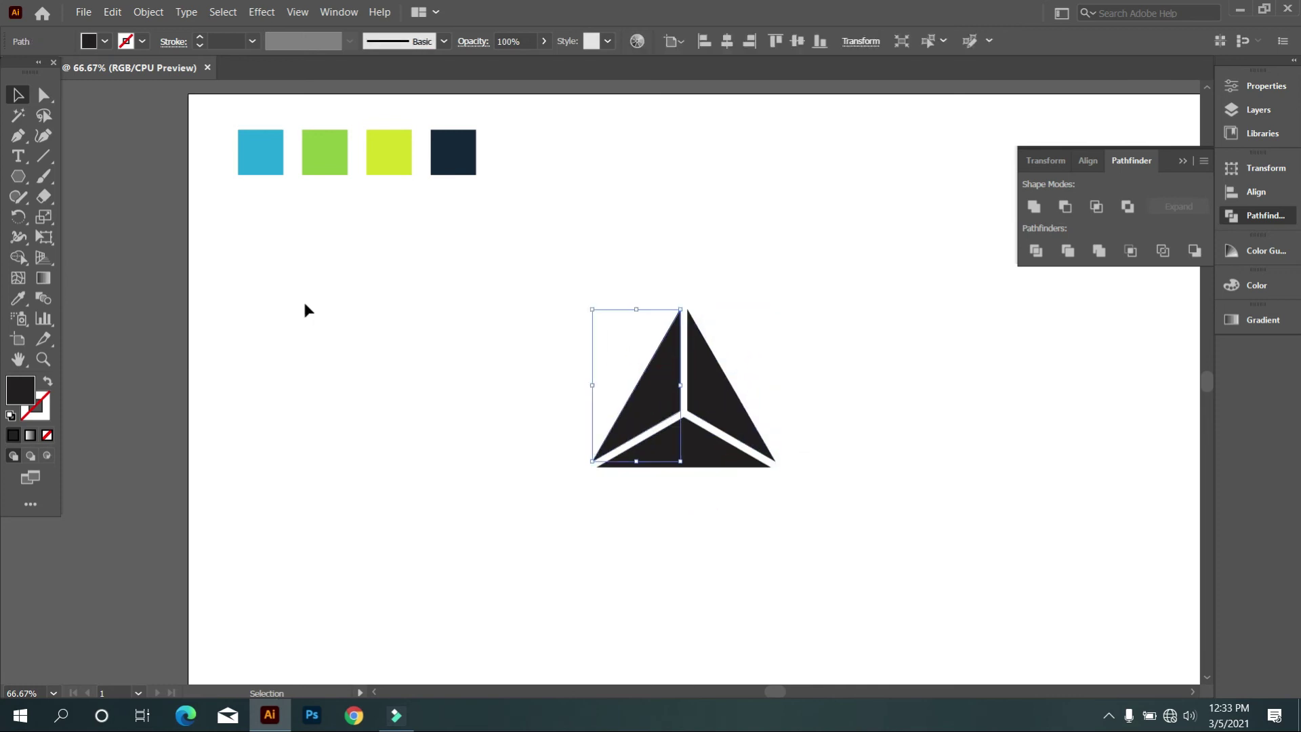
left_click(18, 299)
left_click(277, 153)
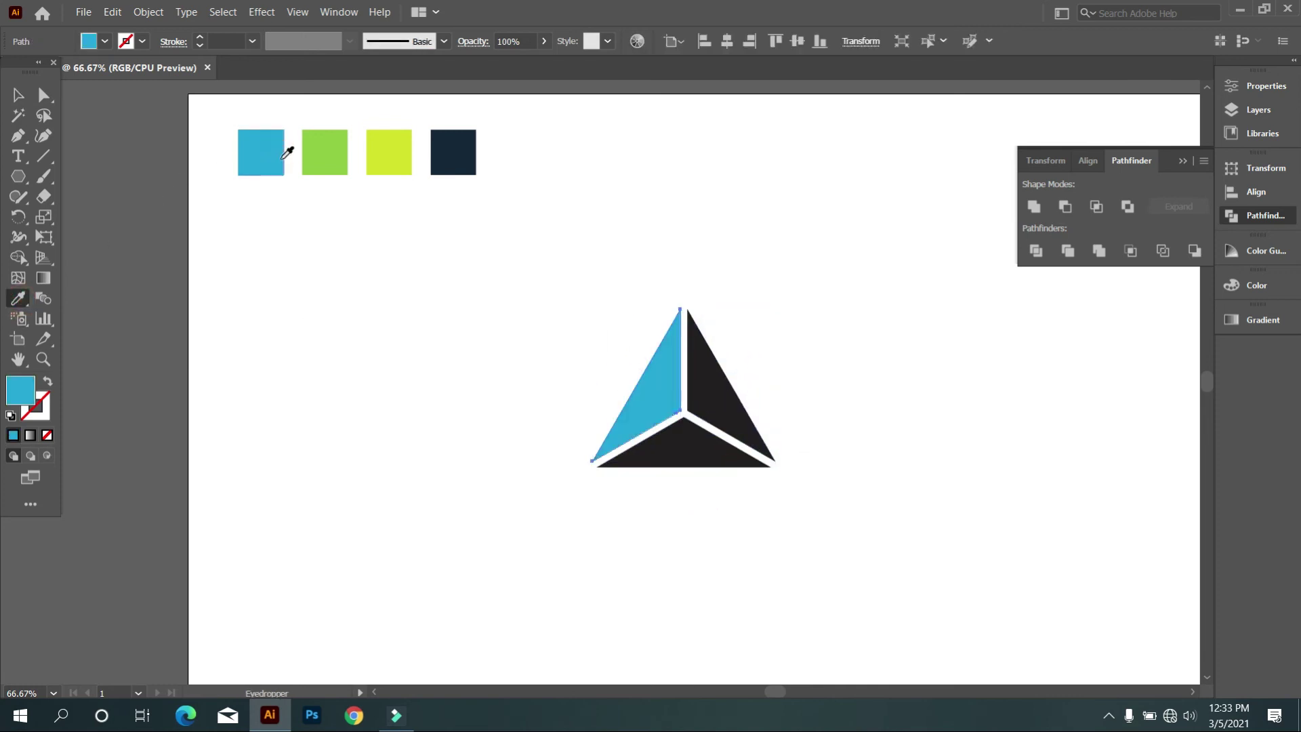
left_click(723, 414)
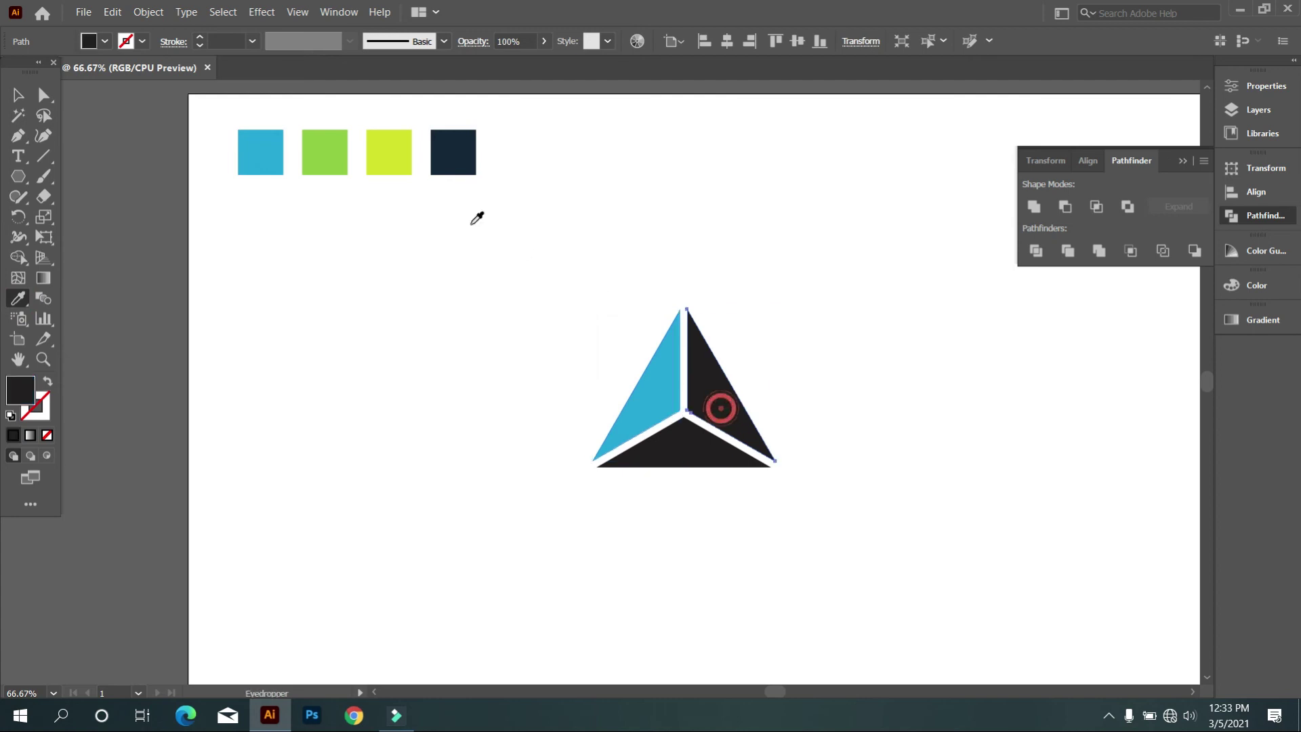
left_click(321, 149)
left_click(664, 454)
left_click(387, 143)
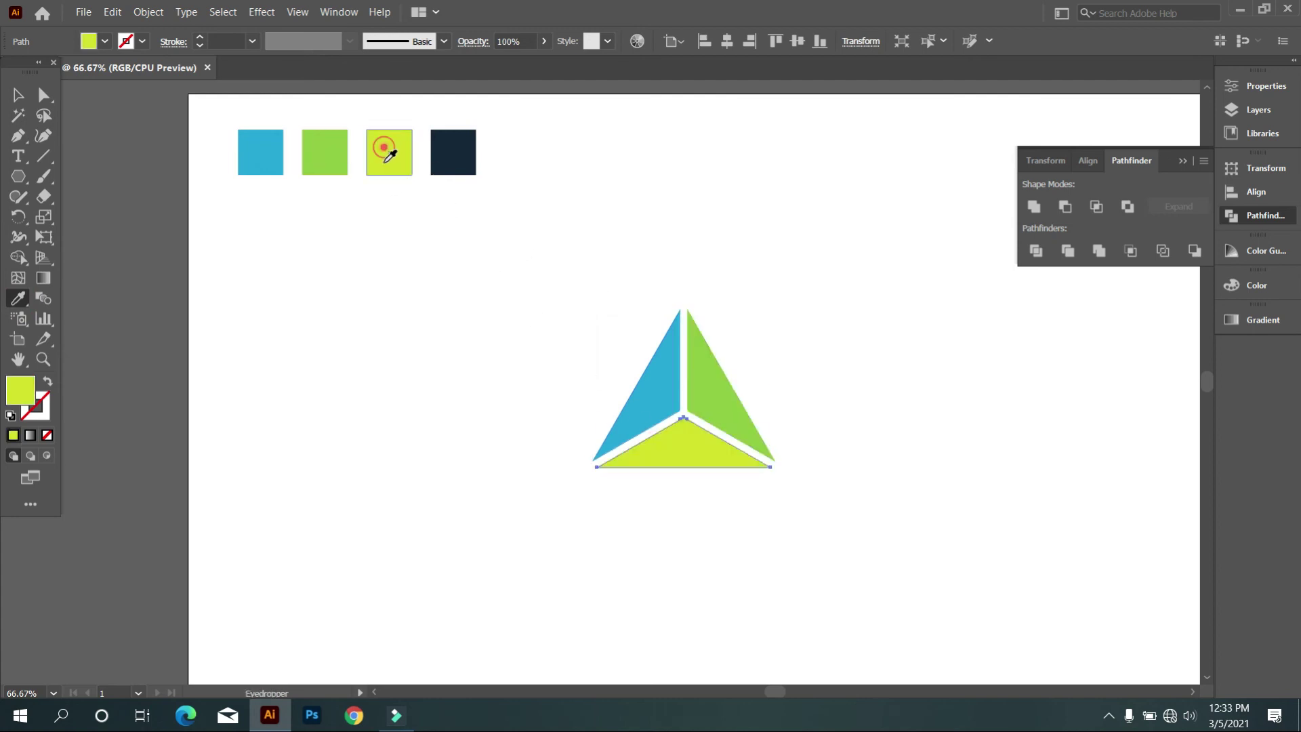
left_click(26, 98)
left_click(348, 298)
scroll(532, 370, "down", 1)
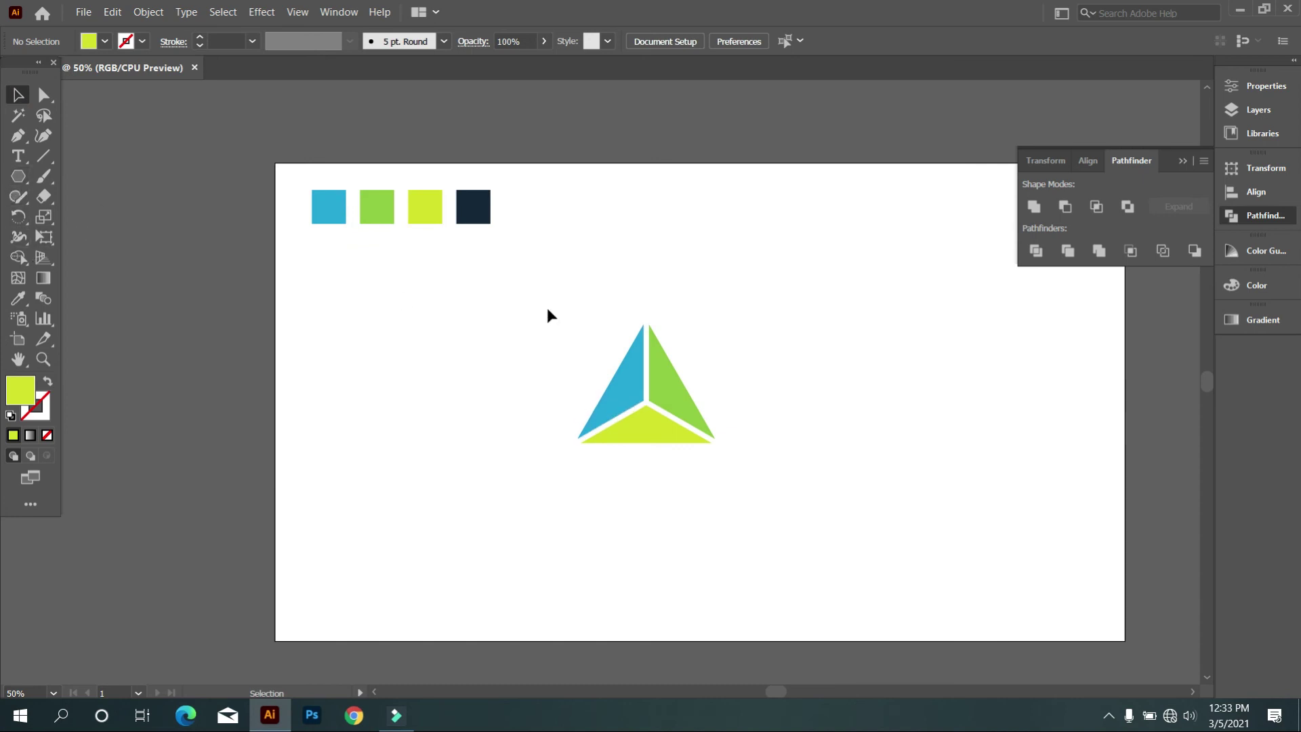
- Group the three triangle pieces
left_click_drag(575, 316, 818, 459)
right_click(791, 263)
left_click(853, 354)
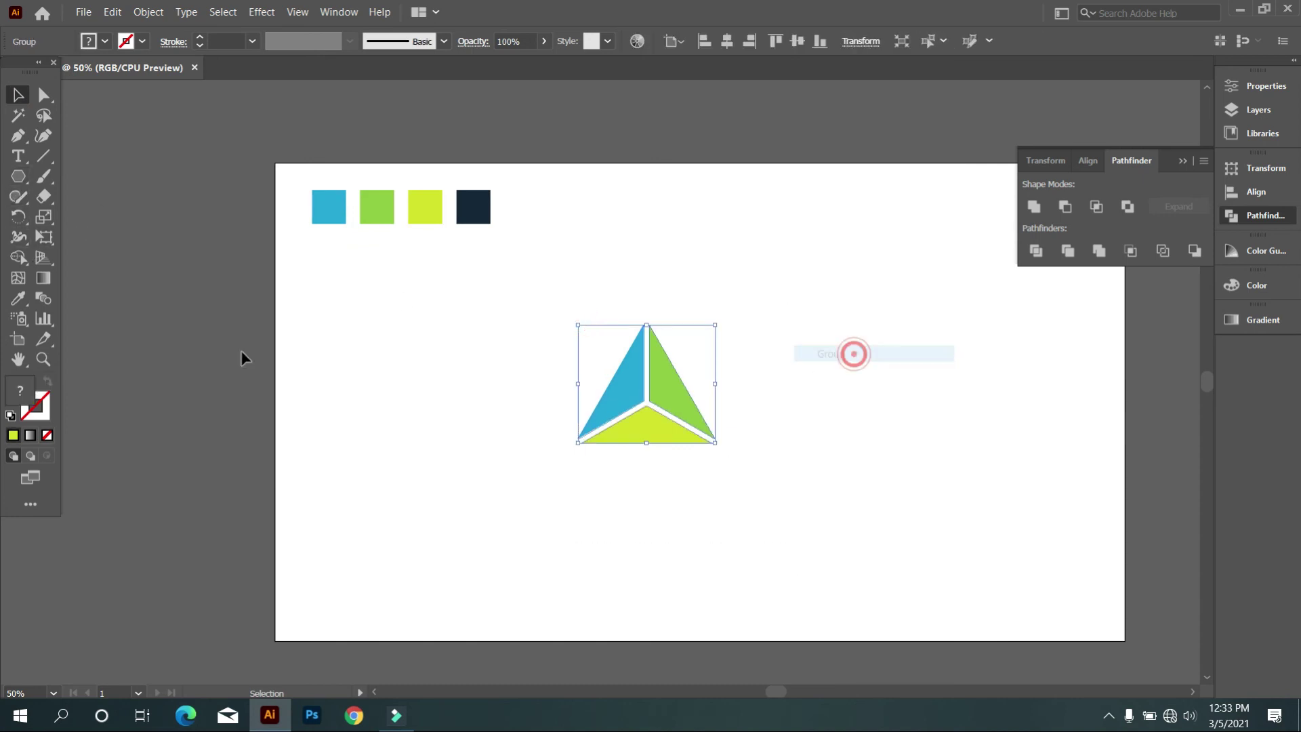
- Draw an artboard-sized rectangle, send it to back and fill it navy
left_click(18, 176)
right_click(18, 176)
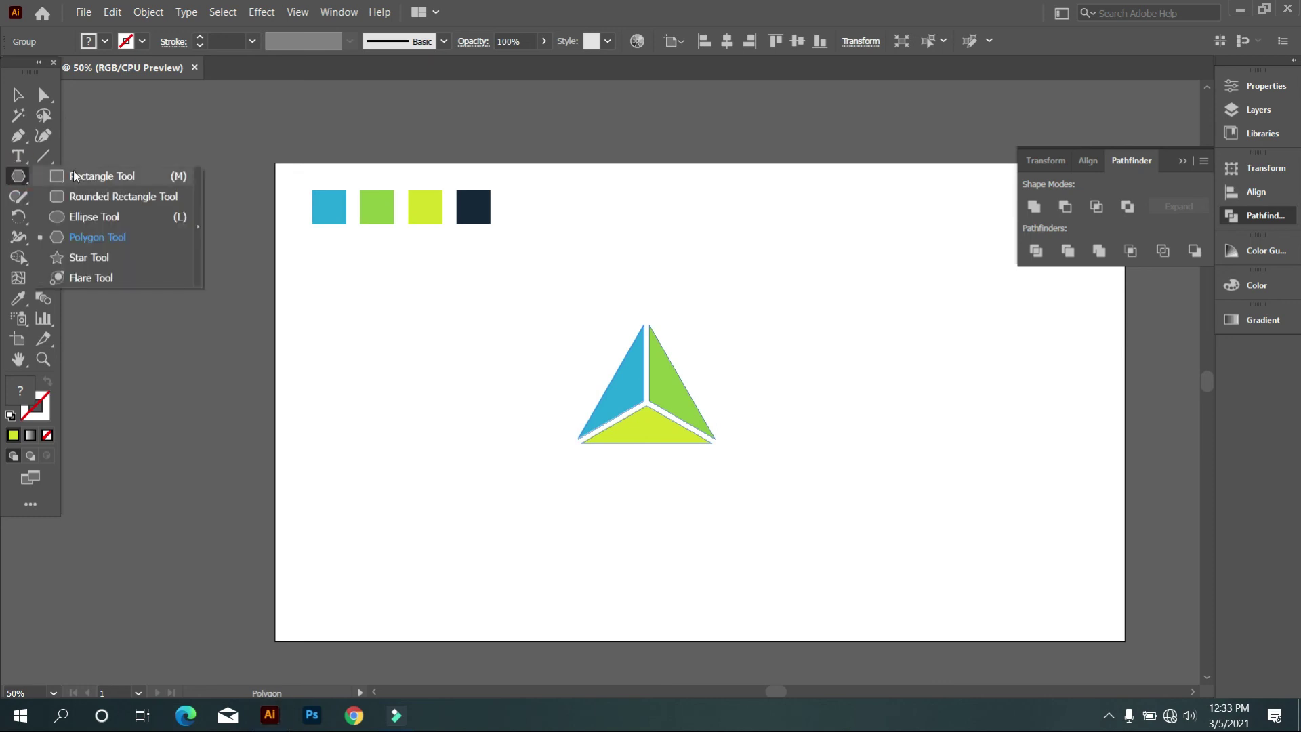
left_click(82, 182)
mouse_move(275, 162)
left_mouse_down()
mouse_move(1123, 627)
mouse_move(1124, 641)
left_mouse_up()
right_click(964, 405)
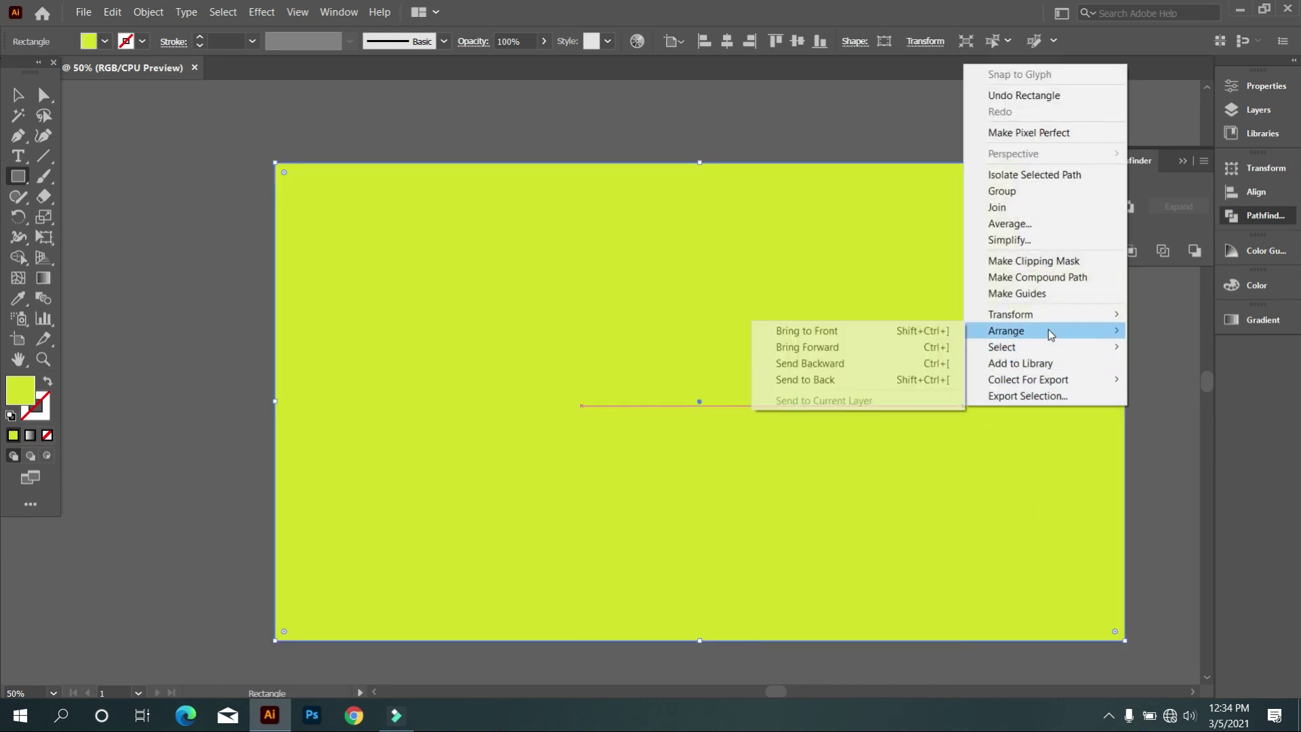
left_click(891, 379)
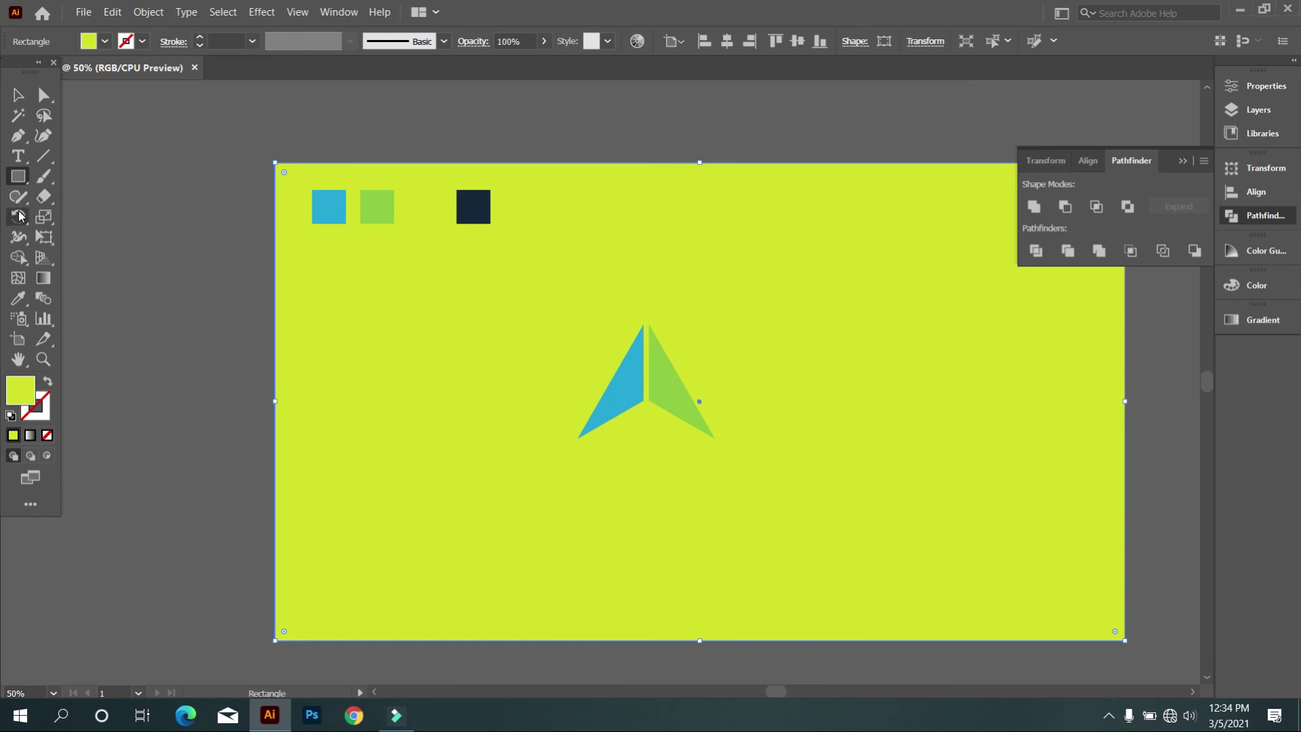
left_click(17, 298)
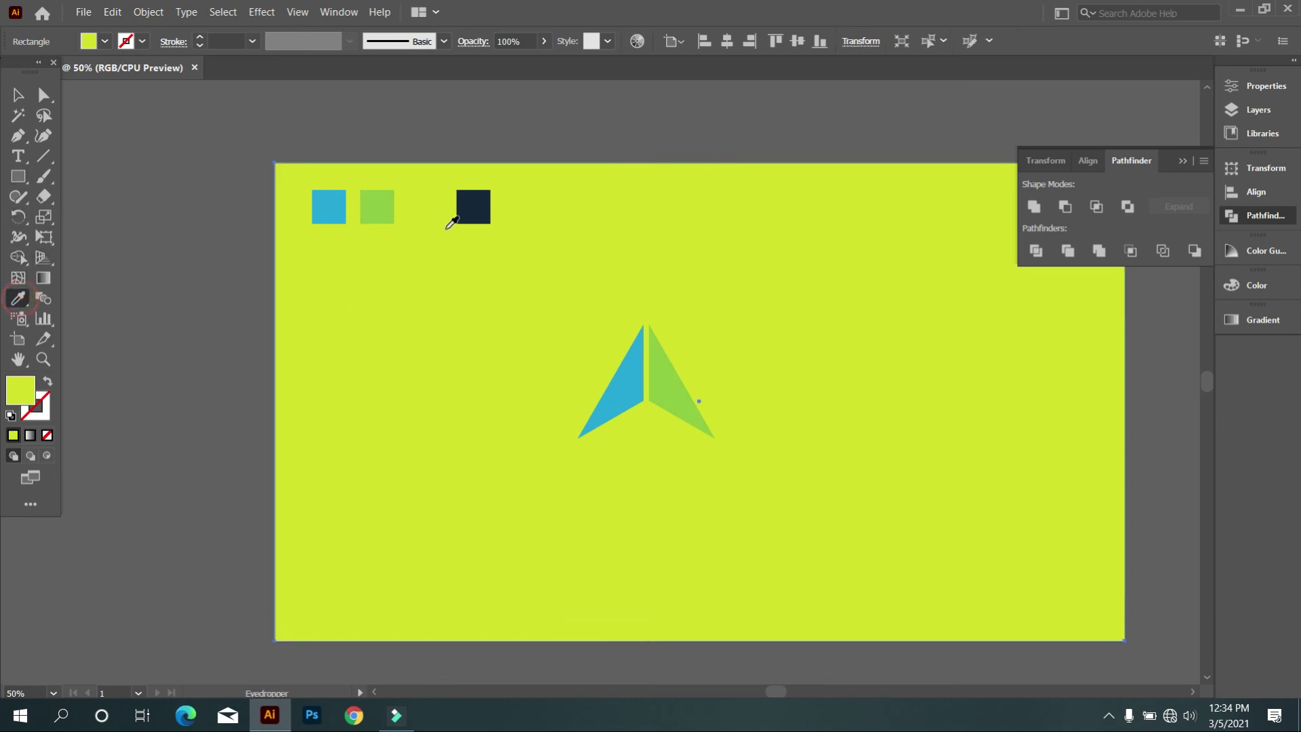
left_click(477, 208)
left_click(16, 95)
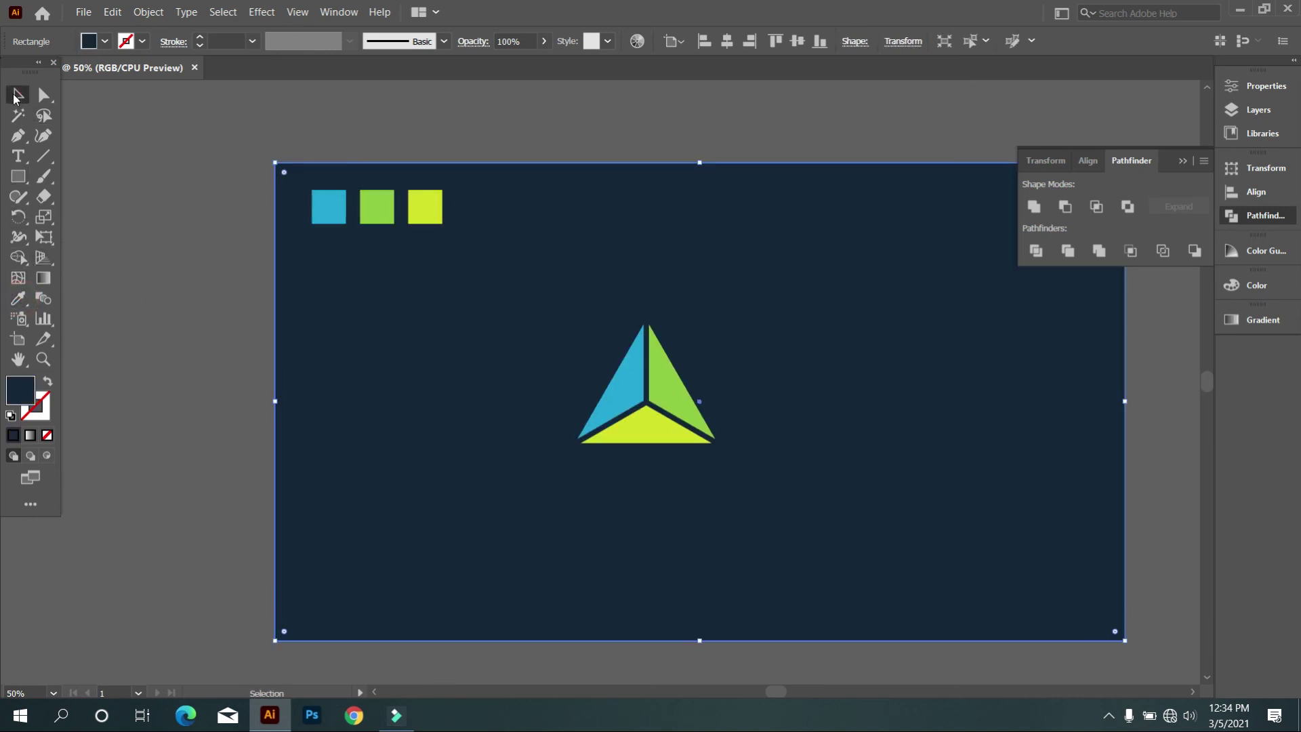
scroll(748, 415, "up", 2, "alt")
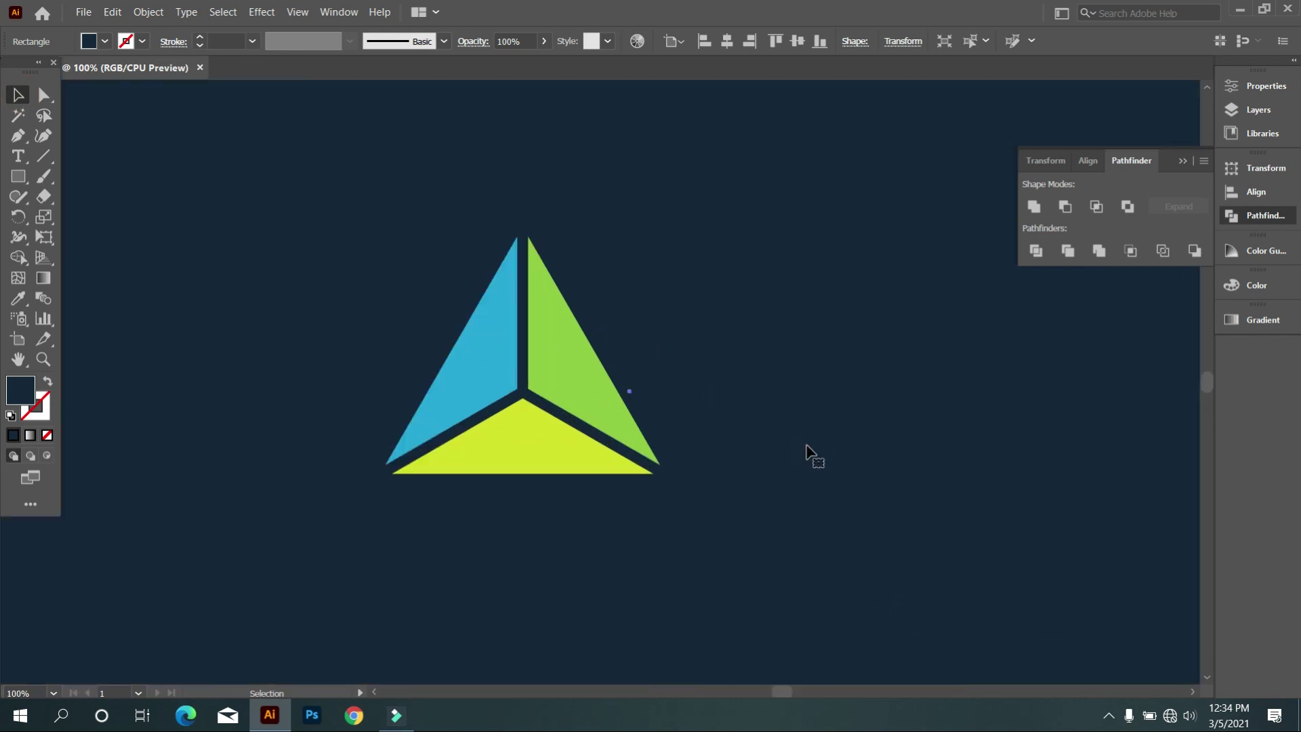
left_click_drag(805, 448, 867, 447)
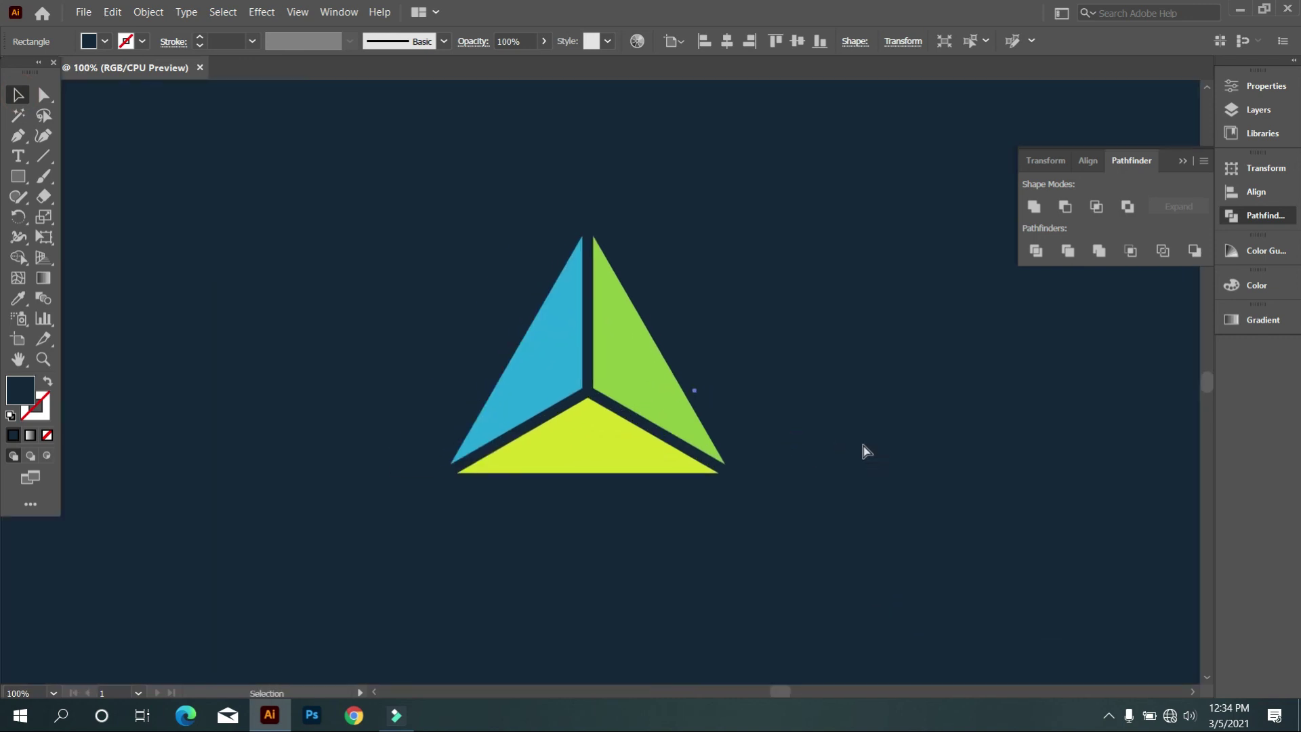
key("ctrl+shift+a")
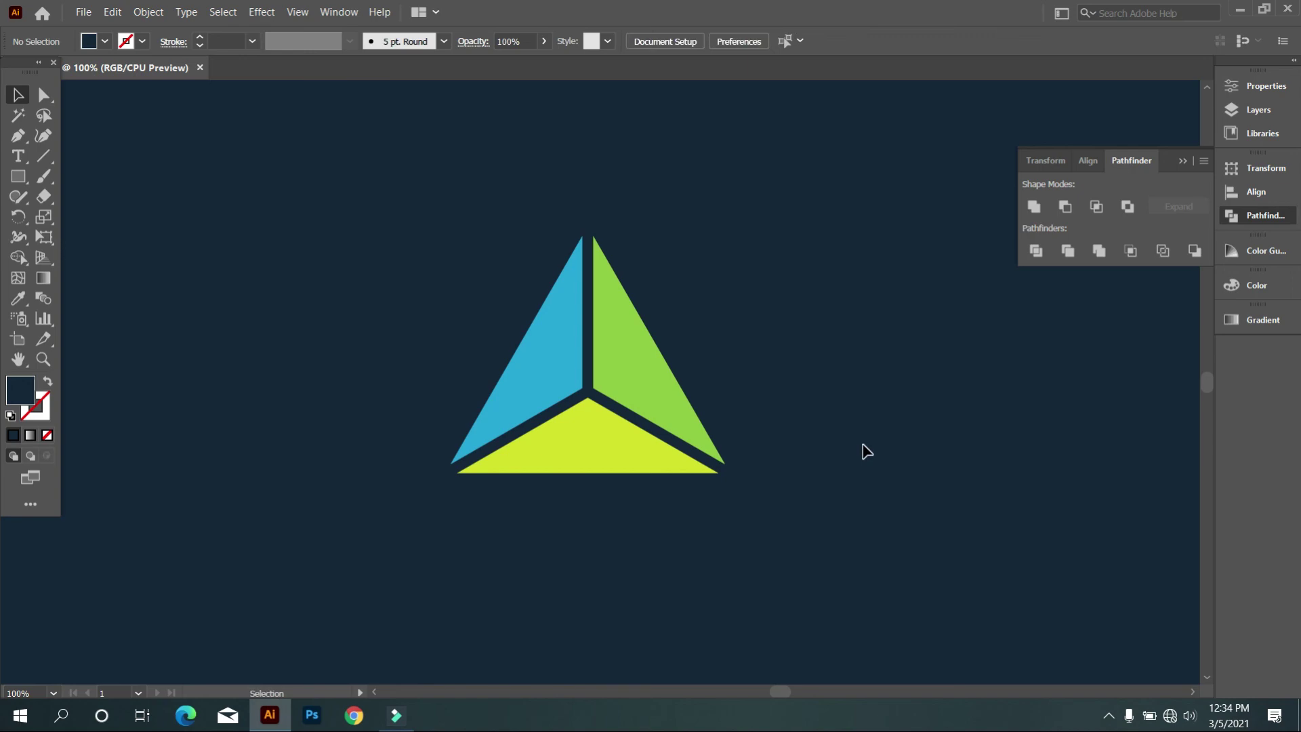